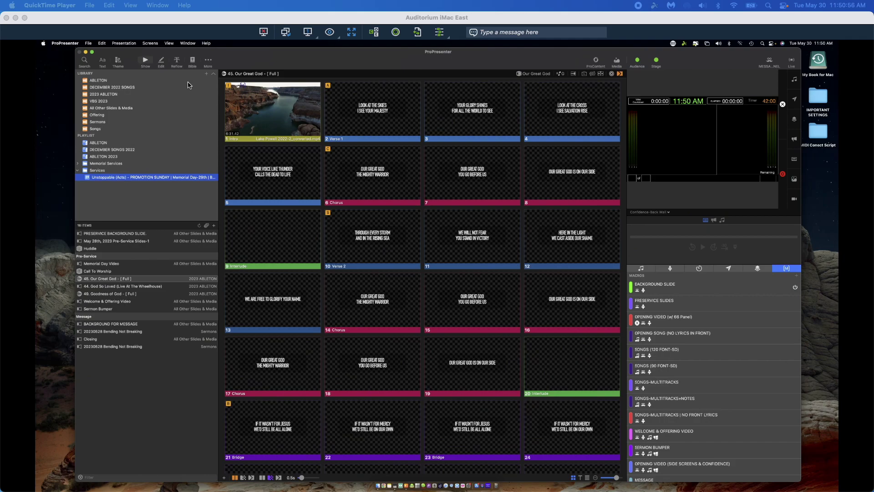
- On the remote ProPresenter window, add a Planning Center service plan from the Library + menu
left_click(206, 77)
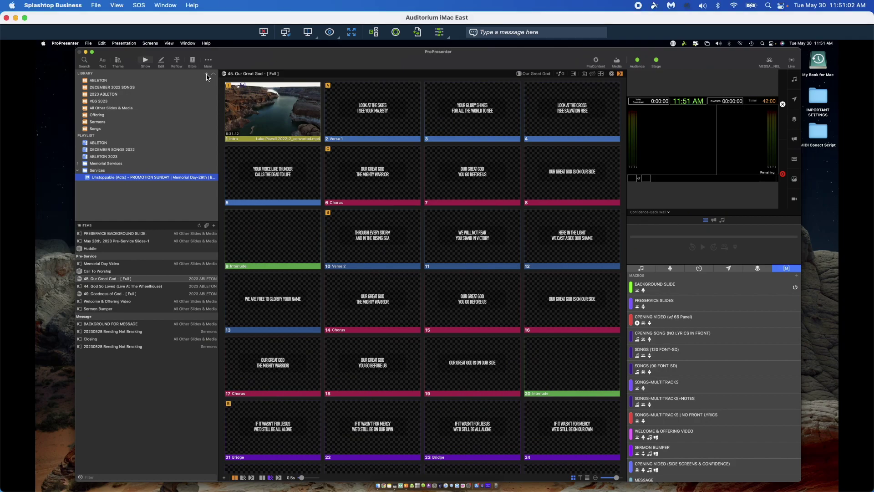
left_click(206, 77)
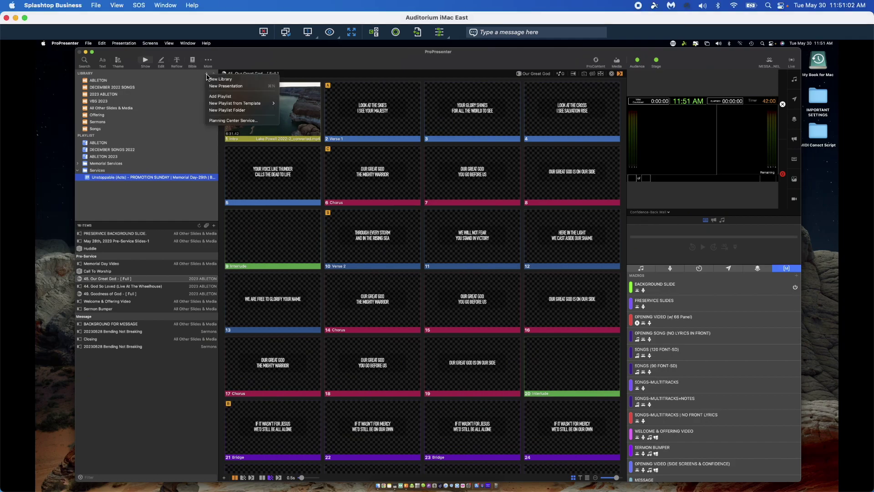
left_click(221, 121)
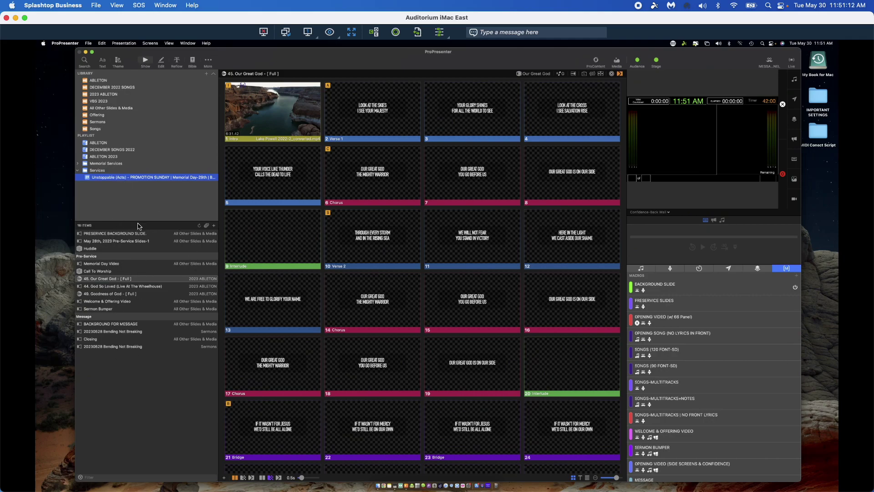
- Check the PRESERVICE BACKGROUND SLIDE and May 28th pre-service slides, then jump to Memorial Day Video
left_click(129, 234)
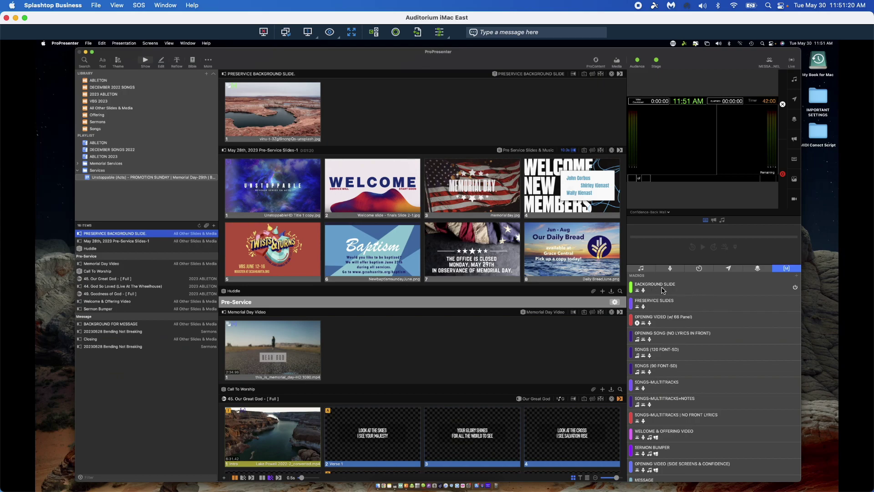
left_click(129, 244)
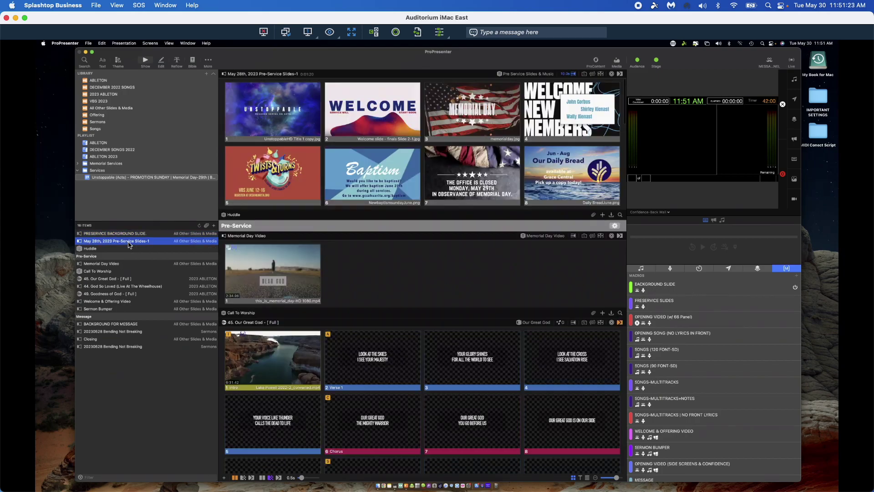
right_click(297, 127)
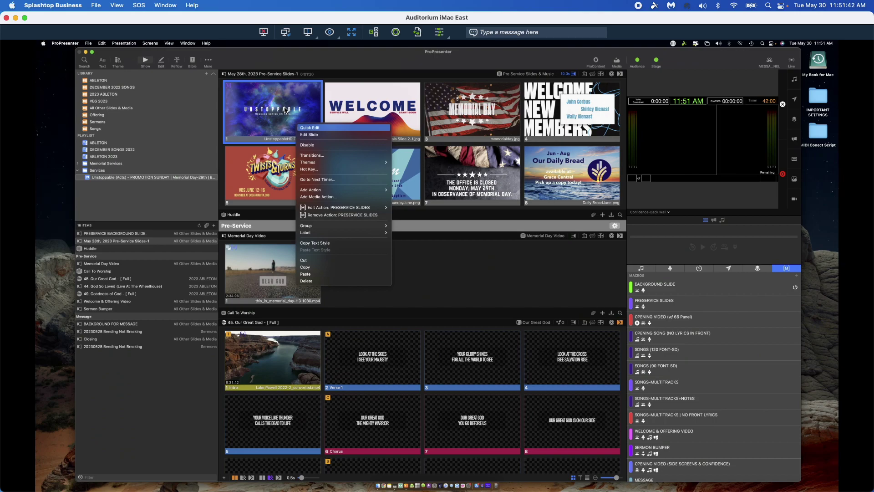
left_click(266, 110)
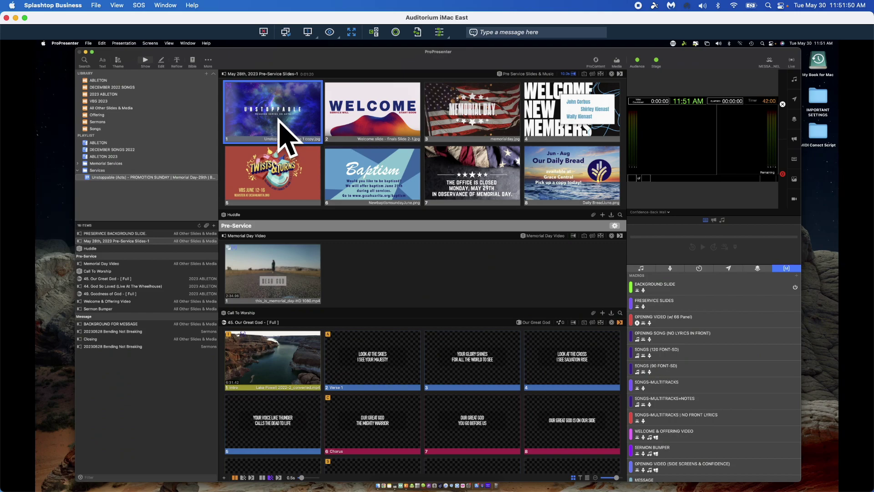
left_click(108, 267)
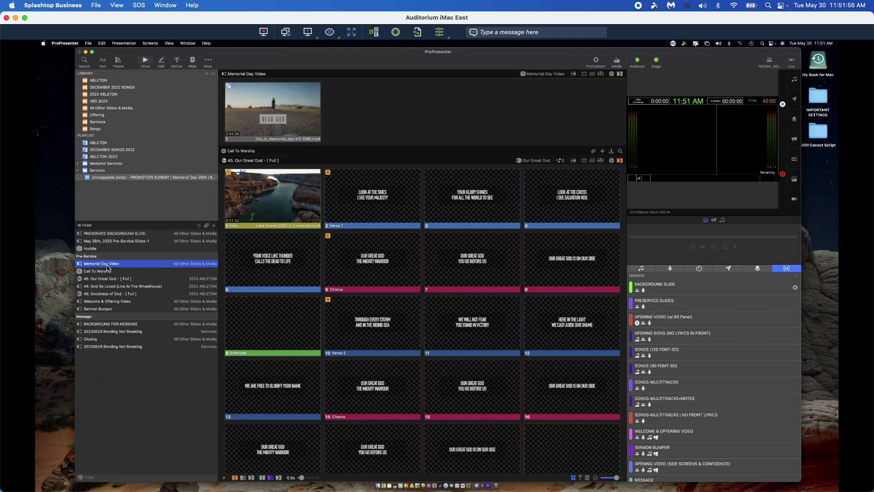
- Play the Memorial Day Video on FRONT PROJECTORS, switch the monitor to 66 PANEL LED WALL, then clear all
left_click(663, 212)
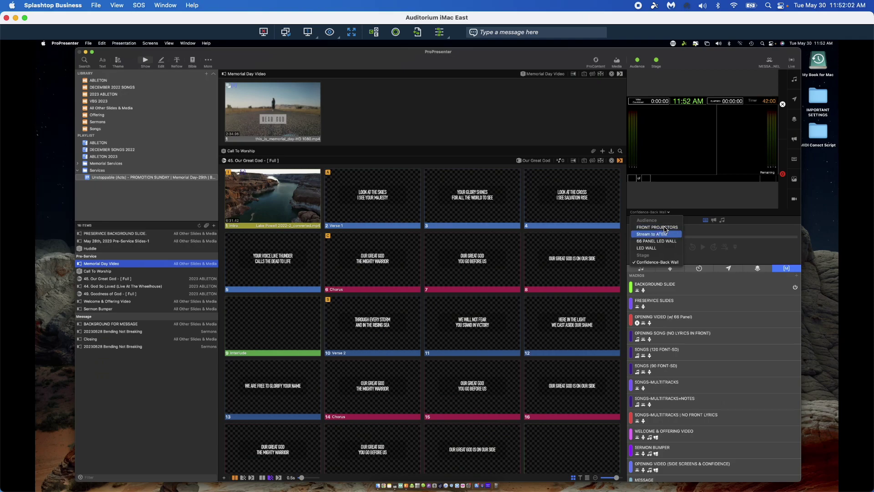
left_click(659, 226)
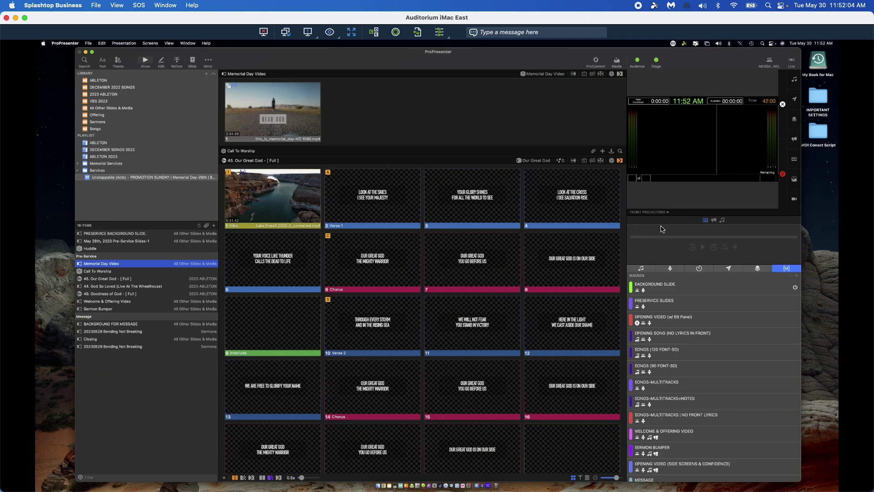
left_click(284, 129)
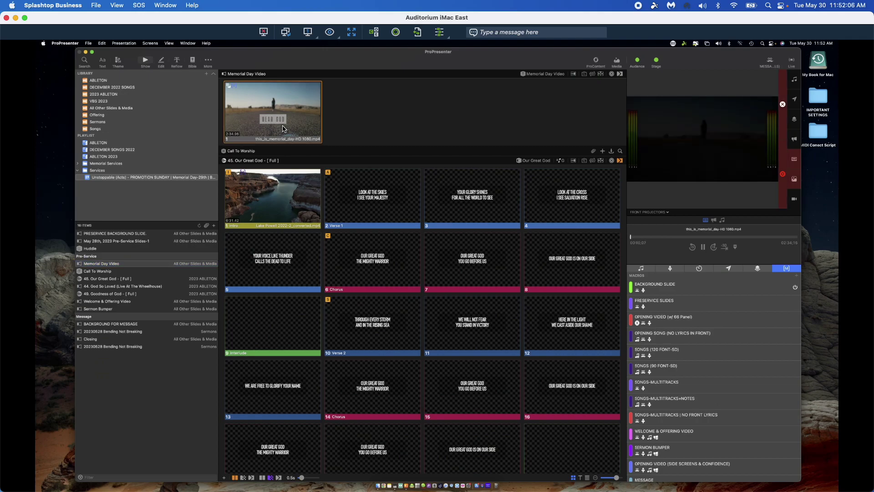
left_click(651, 212)
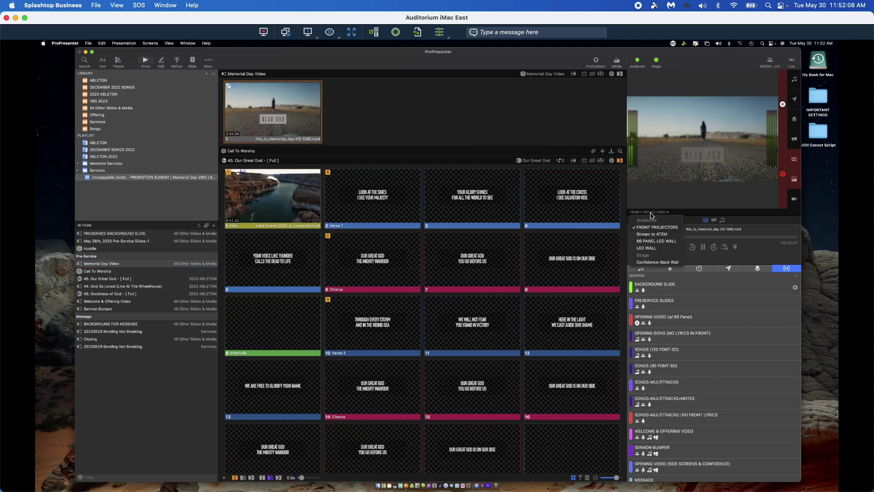
left_click(652, 243)
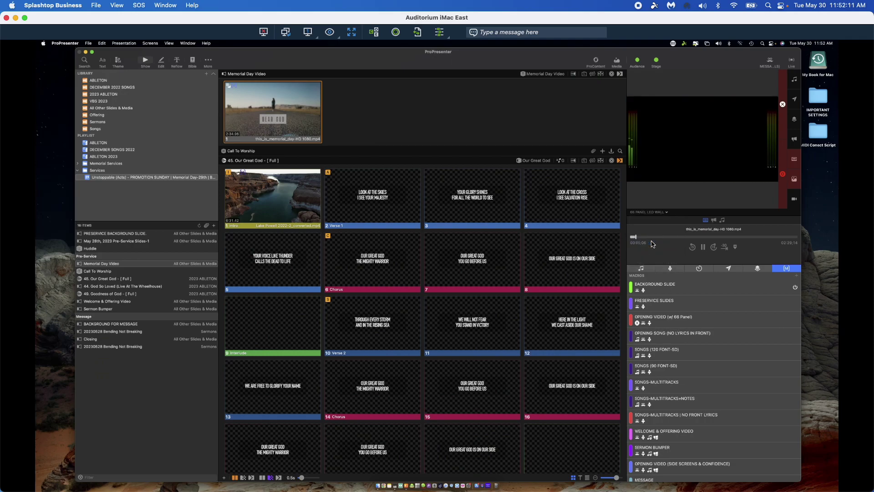
left_click(781, 123)
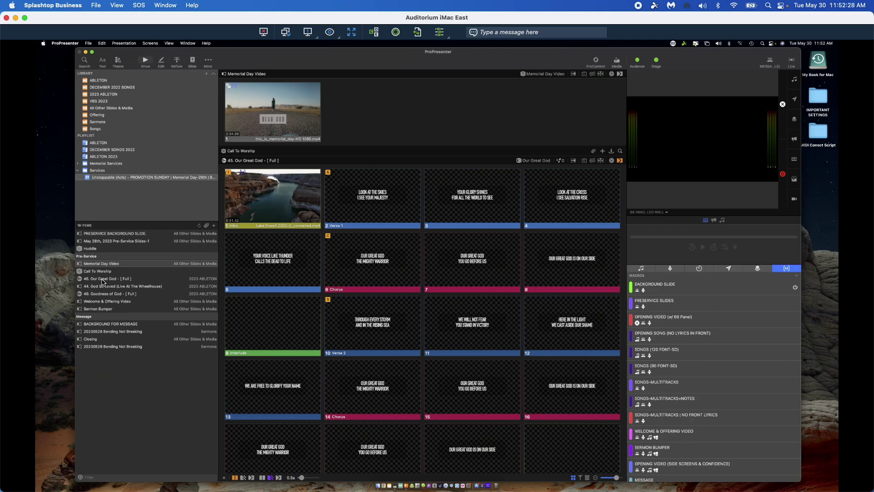
- Step through 45. Our Great God and 44. God So Loved to 49. Goodness of God - [ Full ]
left_click(97, 264)
left_click(102, 279)
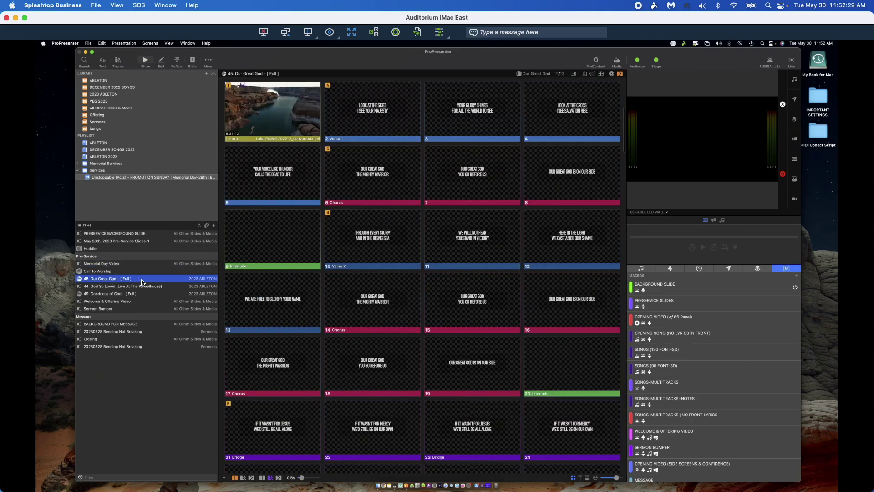
left_click(200, 286)
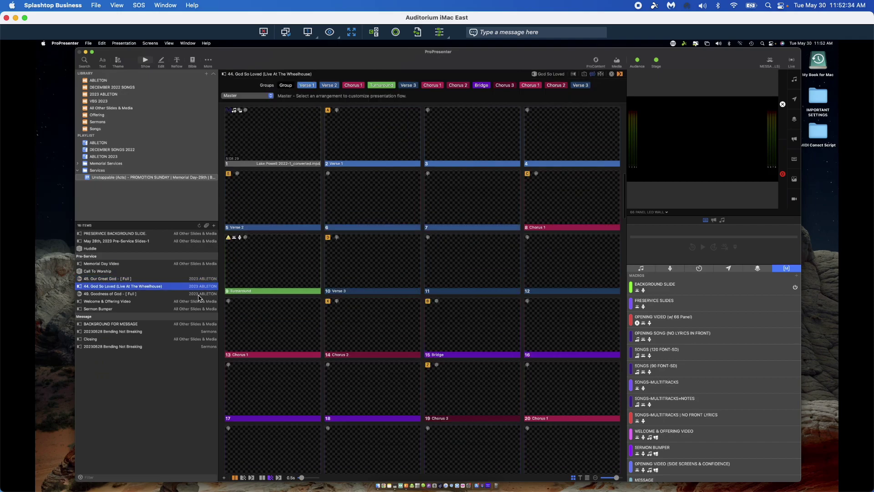
left_click(199, 295)
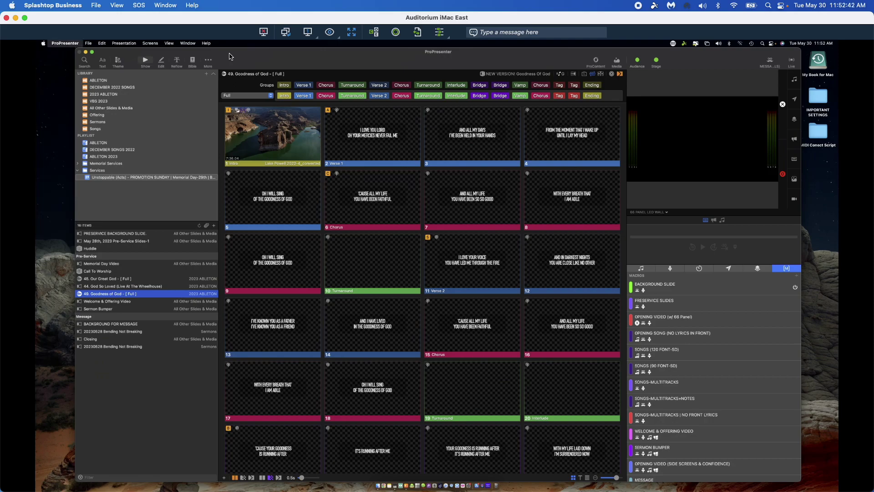
- In Preferences > Devices, disconnect ABLETON MIDI, connect the iPad, and close Preferences
key("super+comma")
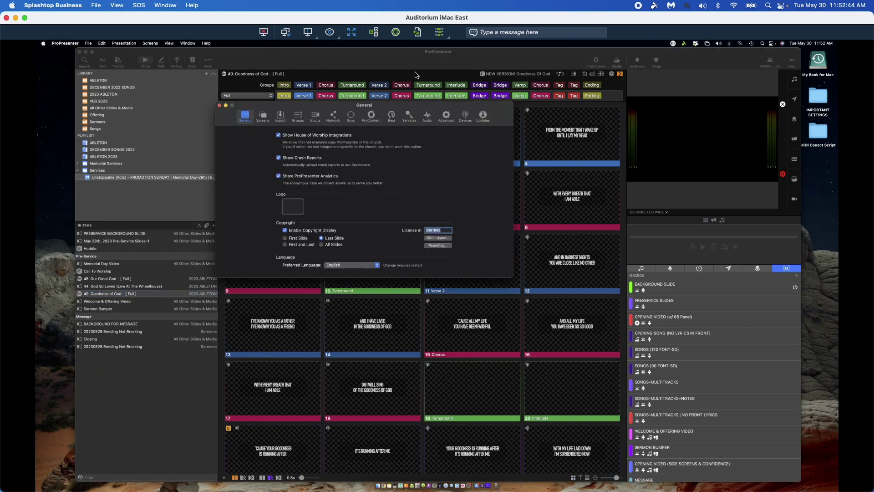
left_click(465, 115)
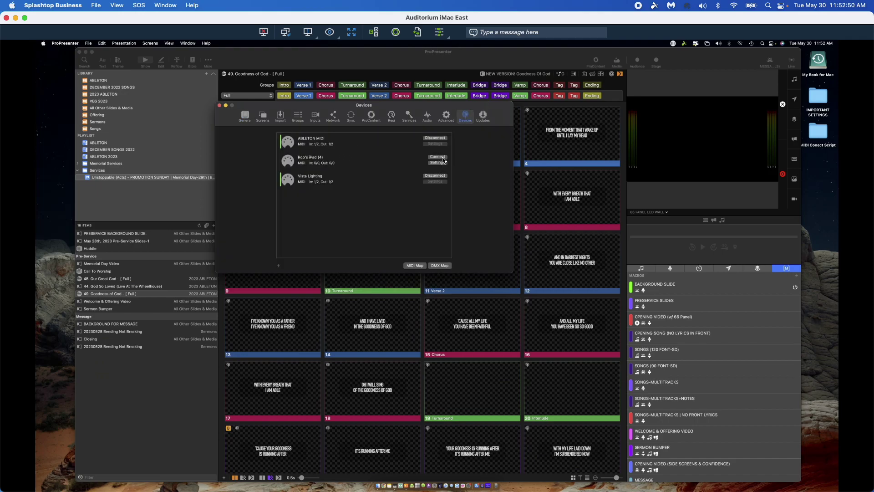
left_click(440, 139)
left_click(440, 157)
left_click(220, 106)
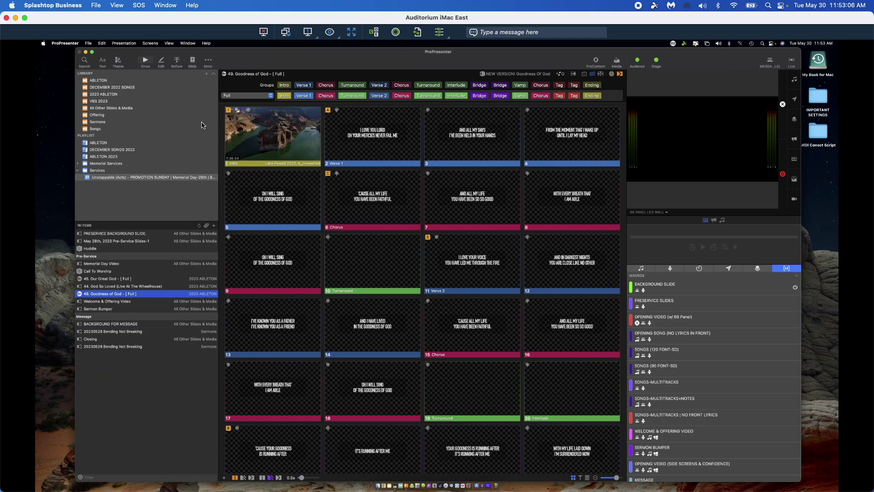
- Strip the Announcement Video mp4 action from the Welcome & Offering Video slide
left_click(110, 303)
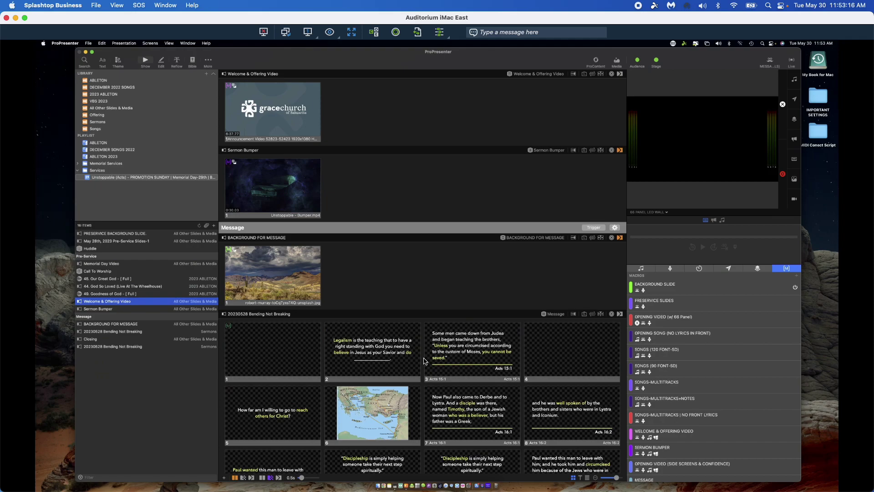
right_click(305, 127)
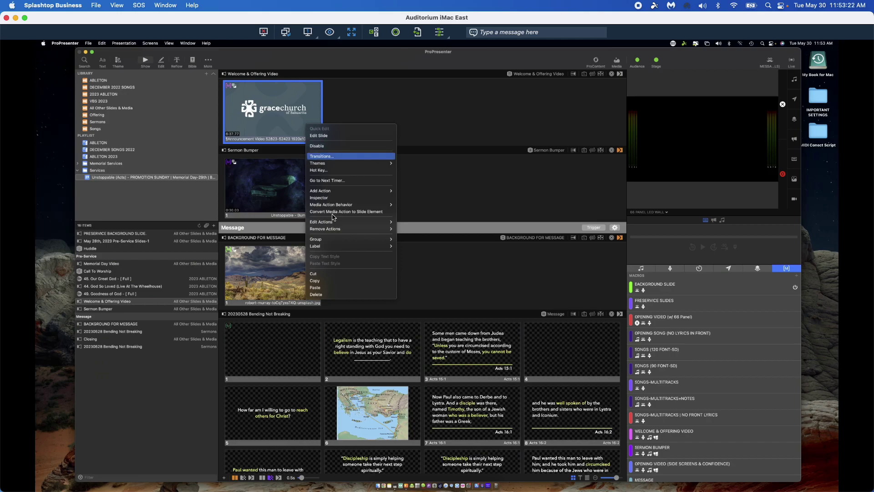
mouse_move(339, 231)
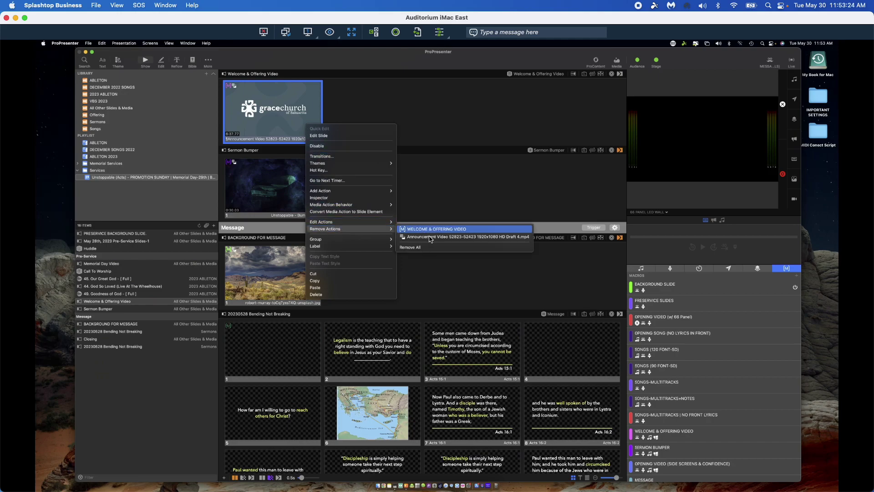
left_click(496, 239)
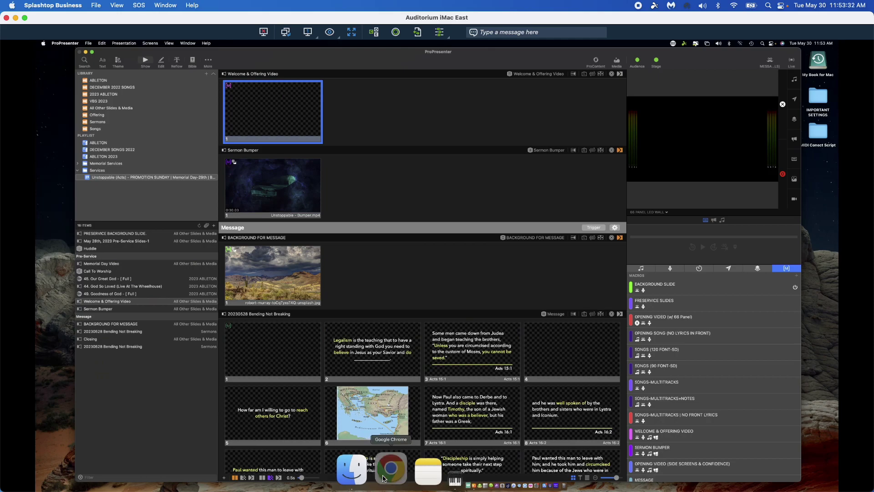
left_click(383, 473)
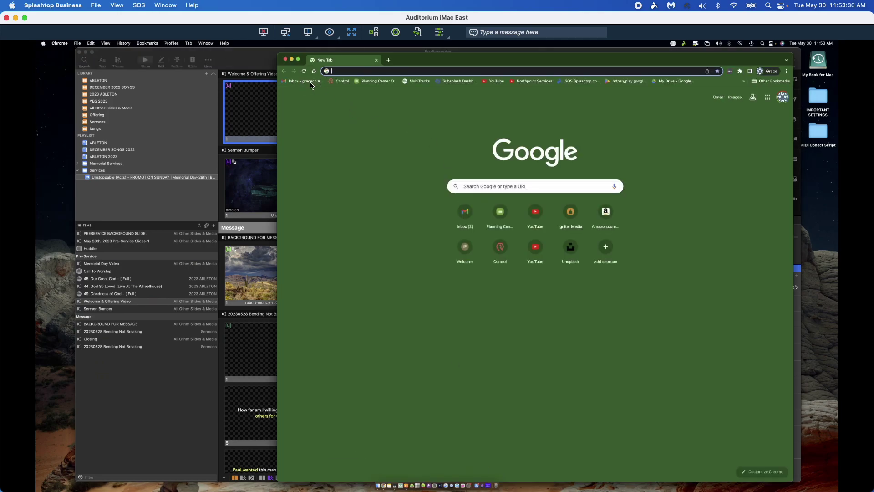
left_click(306, 81)
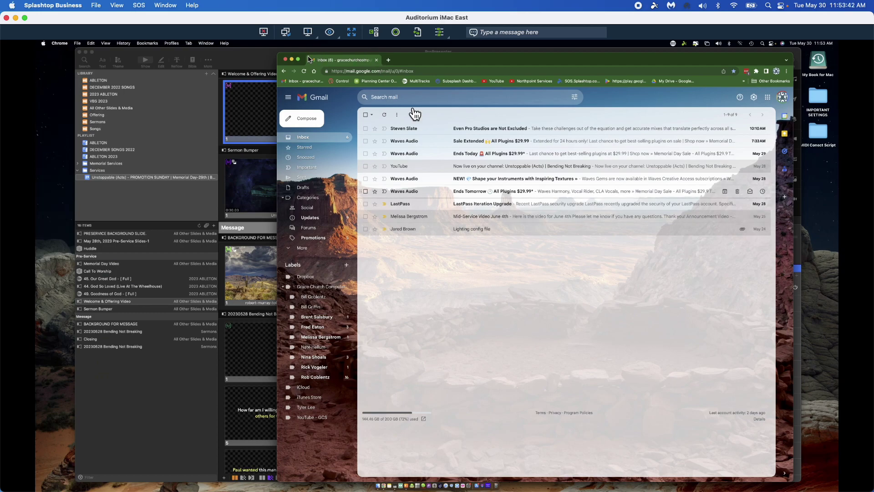
left_click(292, 60)
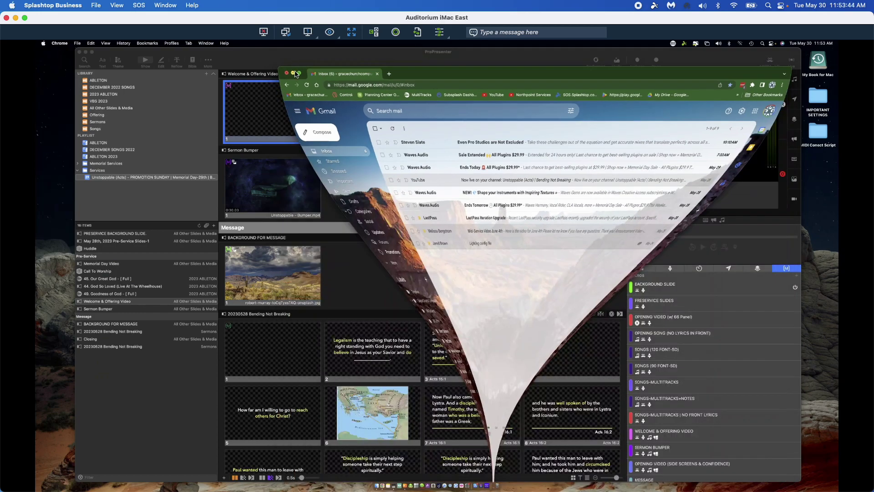
- In Finder, open Documents > 8. Welcome & Offering Video > *2023 and drag that window to the right
left_click(376, 479)
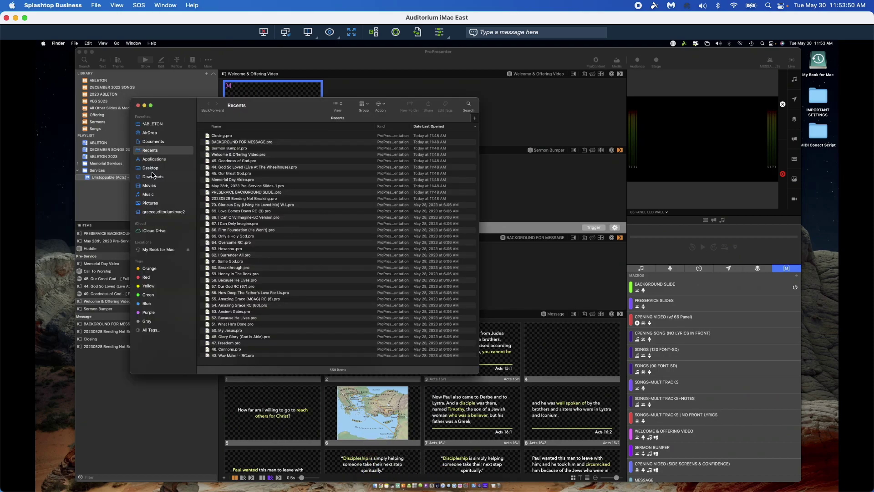
left_click(156, 143)
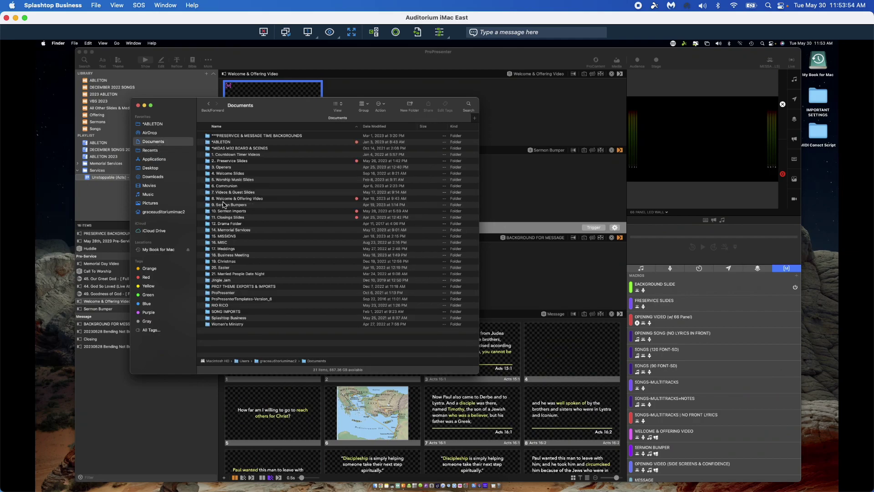
double_click(236, 198)
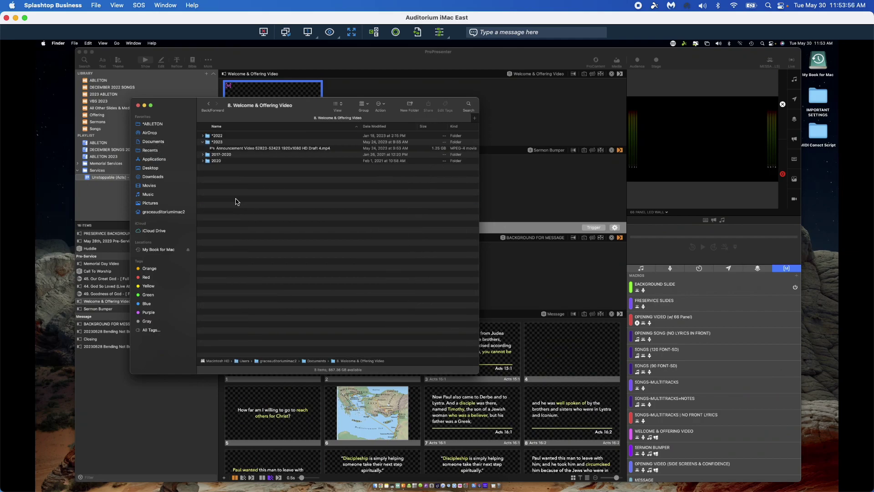
double_click(219, 142)
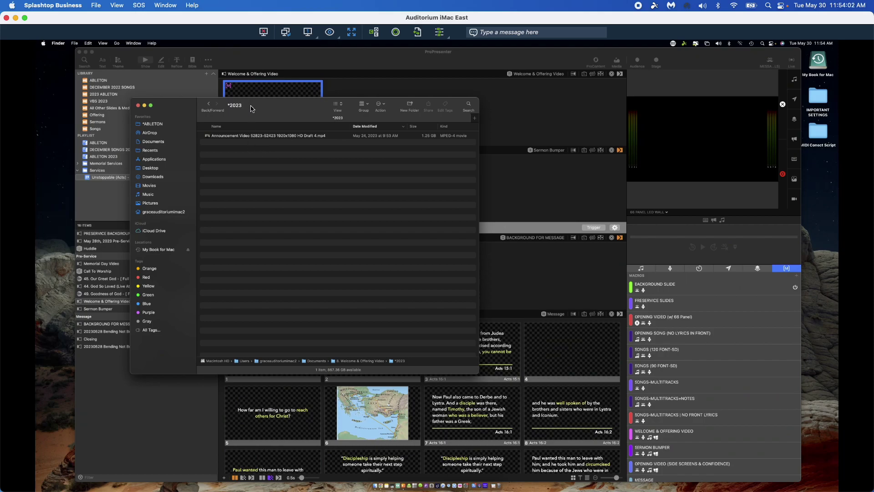
left_click_drag(289, 113, 600, 122)
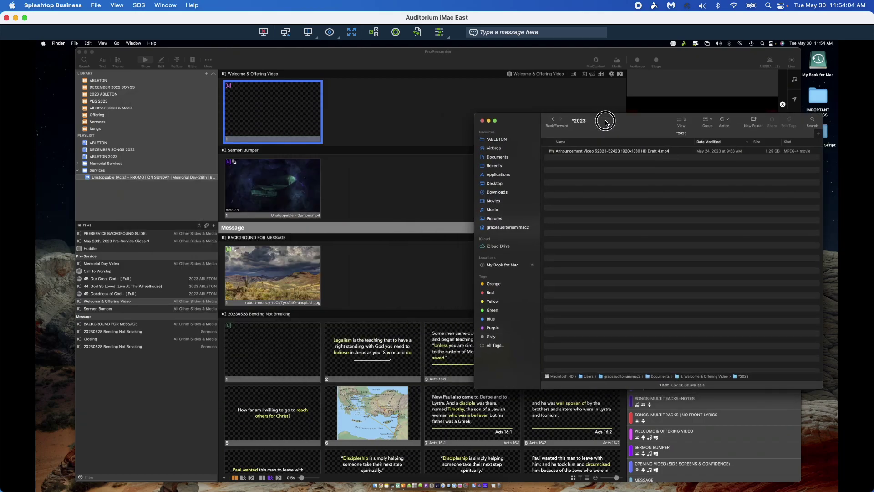
left_click_drag(606, 122, 607, 122)
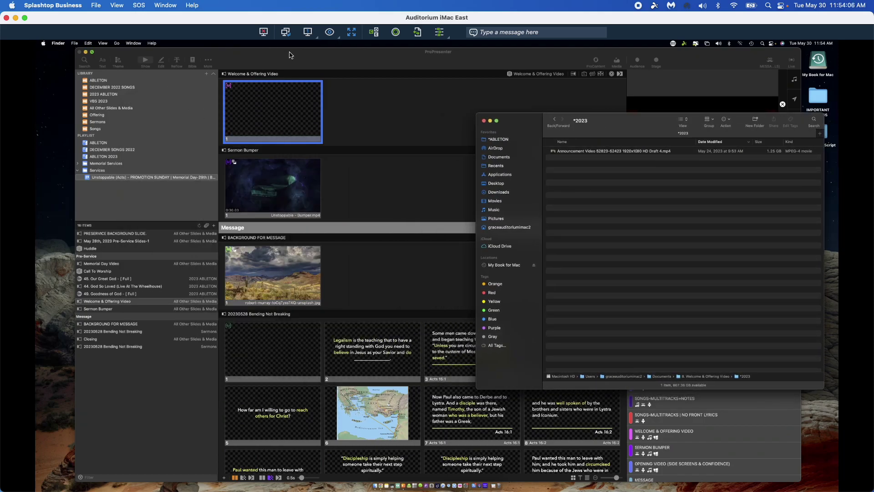
left_click(77, 50)
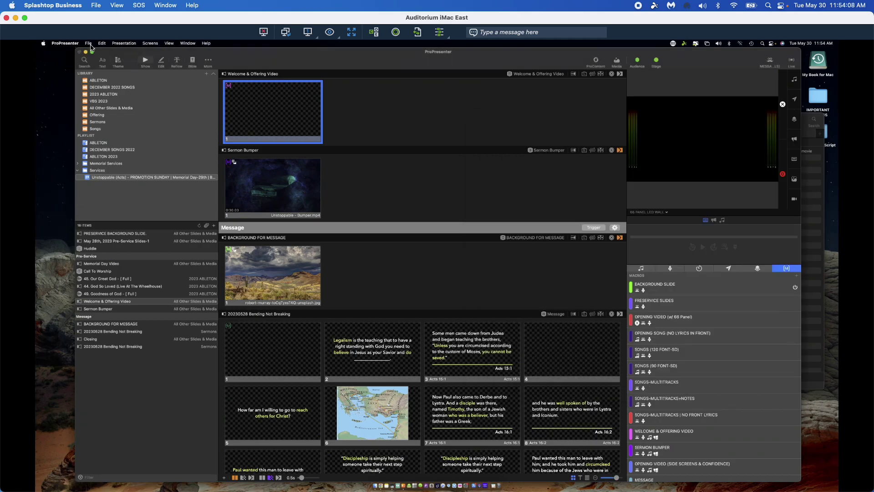
left_click(90, 44)
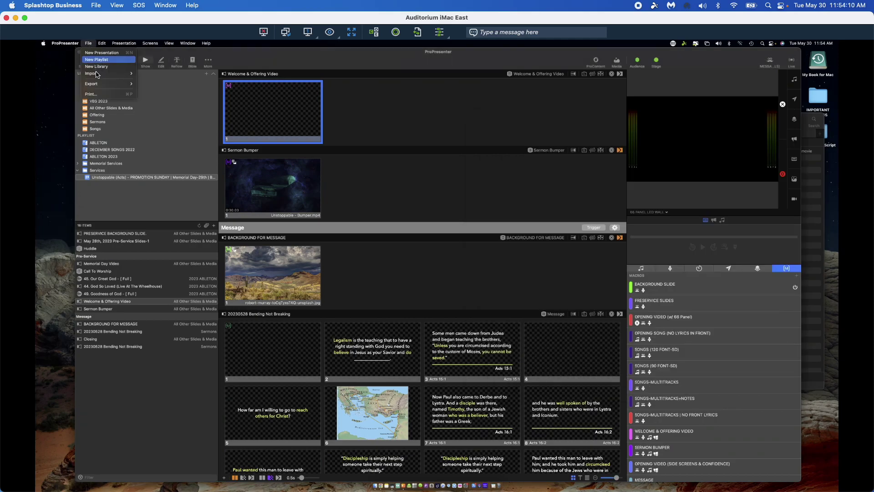
mouse_move(99, 74)
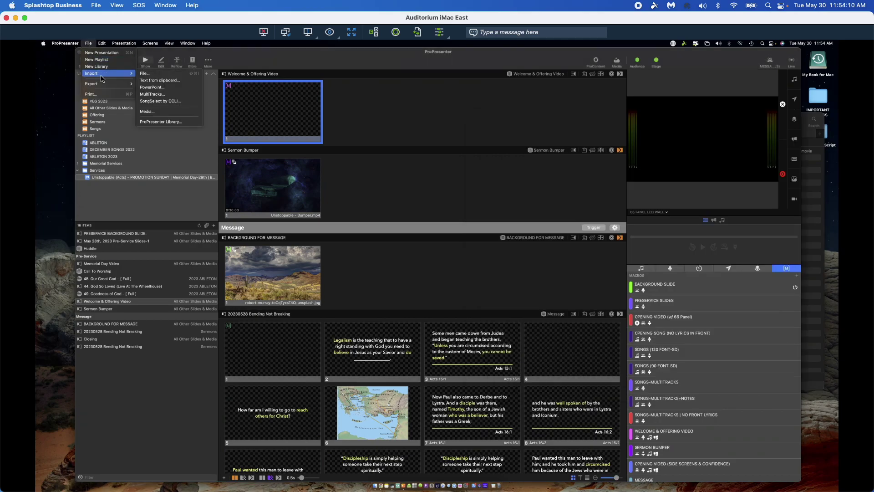
left_click(146, 112)
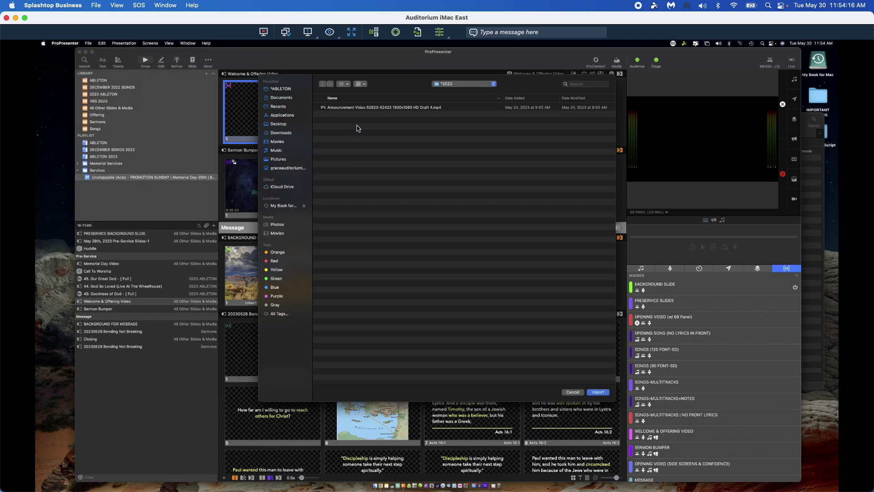
left_click(375, 110)
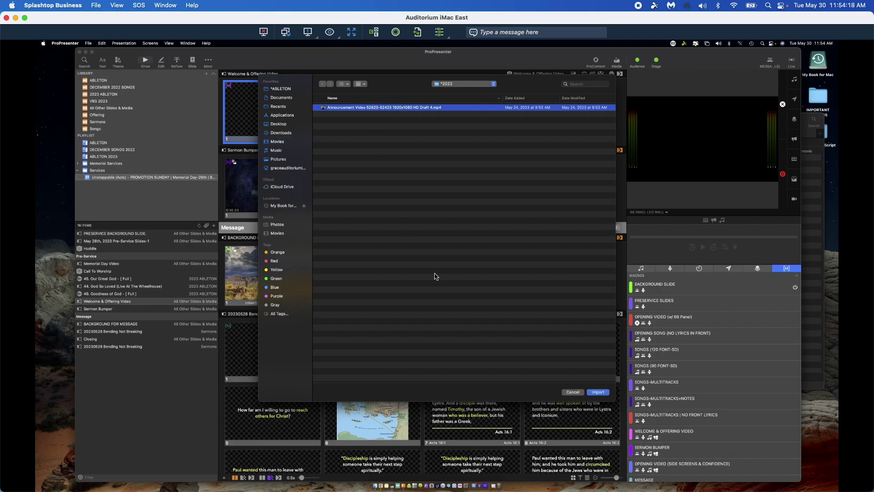
left_click(598, 392)
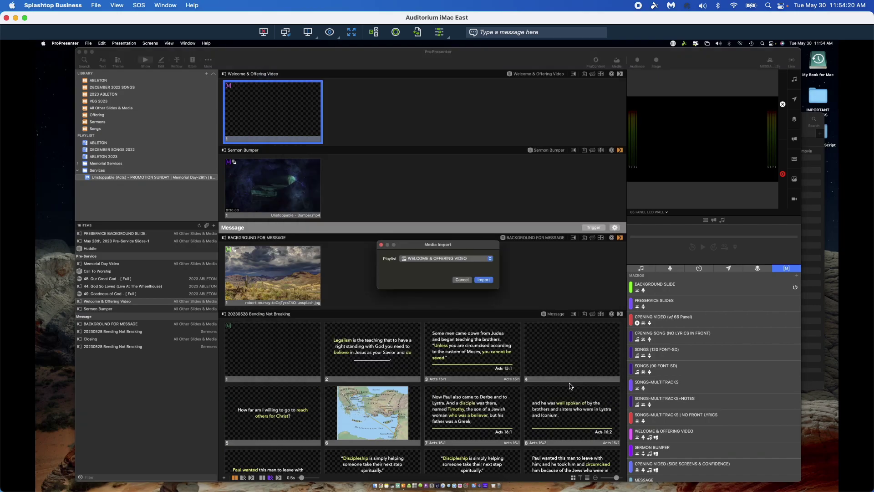
left_click(430, 262)
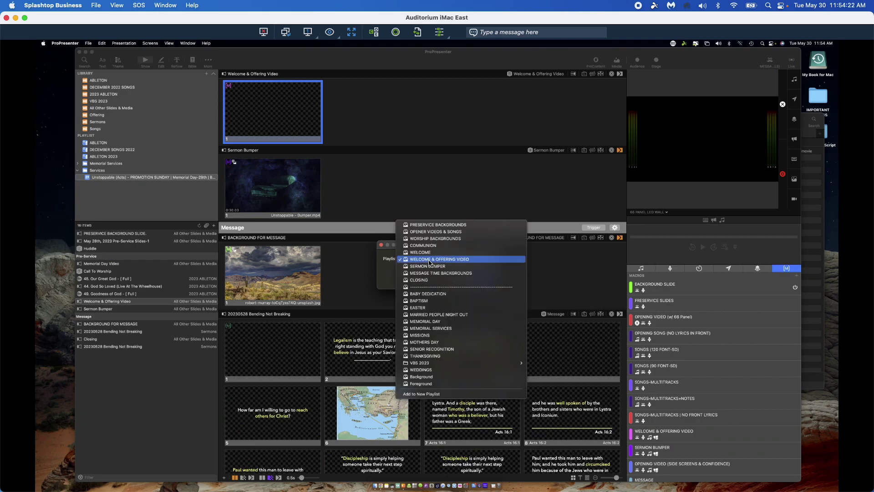
left_click(452, 260)
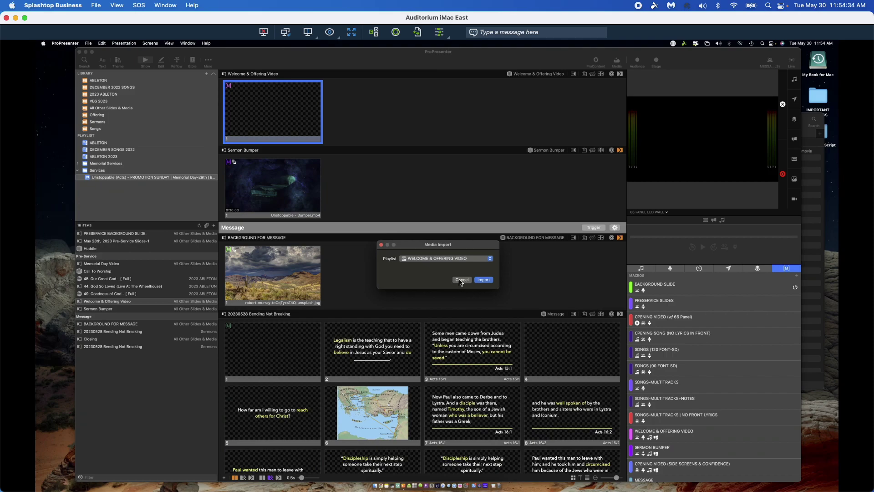
left_click(460, 280)
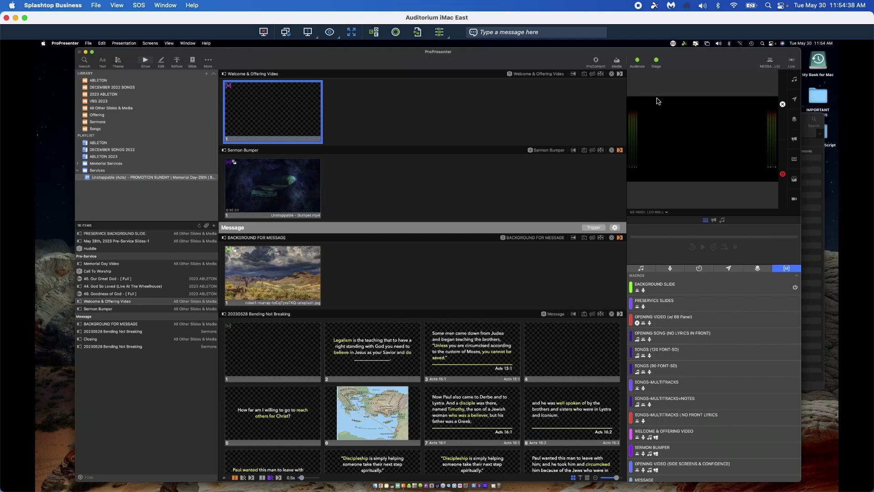
- Show the WELCOME & OFFERING VIDEO media playlist and bring up the announcement video's options
left_click(620, 64)
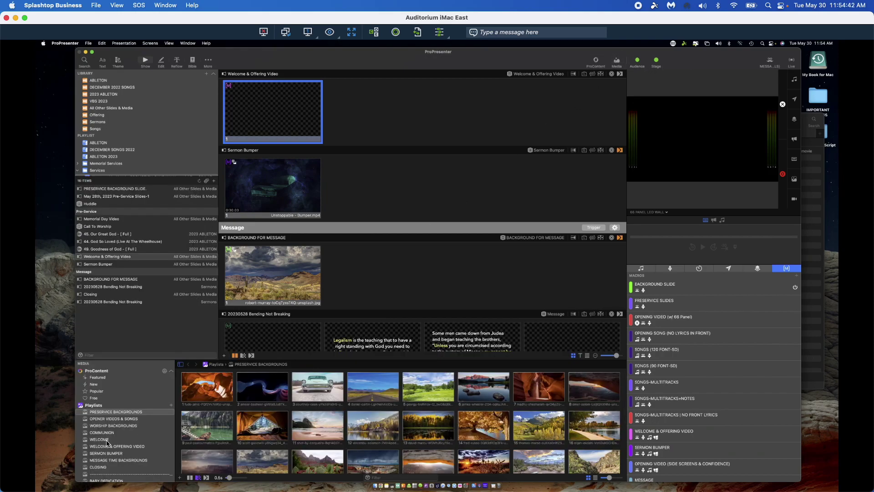
left_click(117, 446)
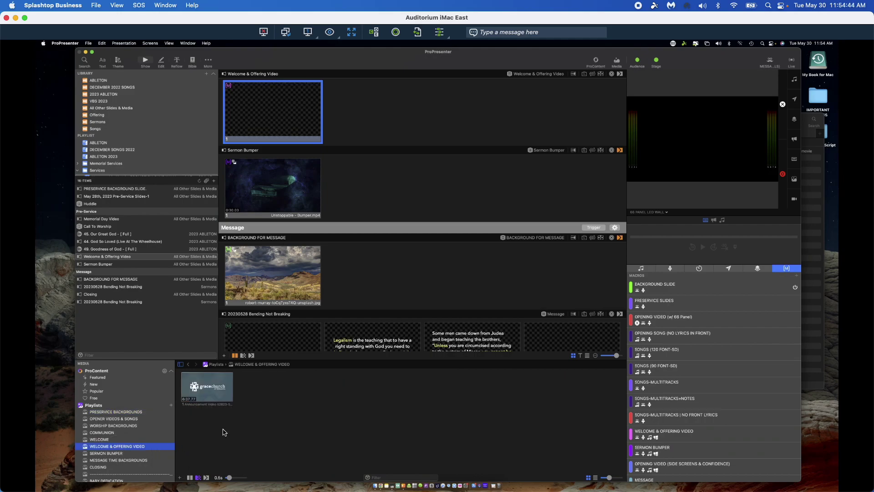
left_click_drag(222, 387, 240, 416)
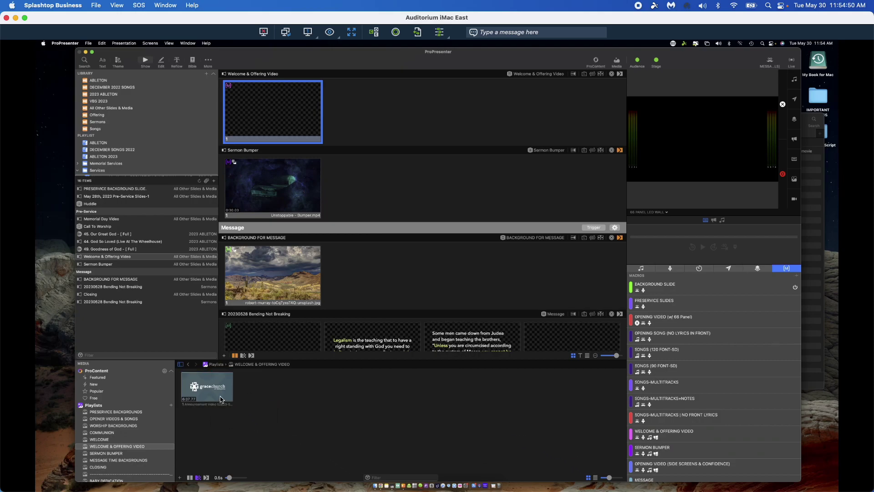
right_click(221, 398)
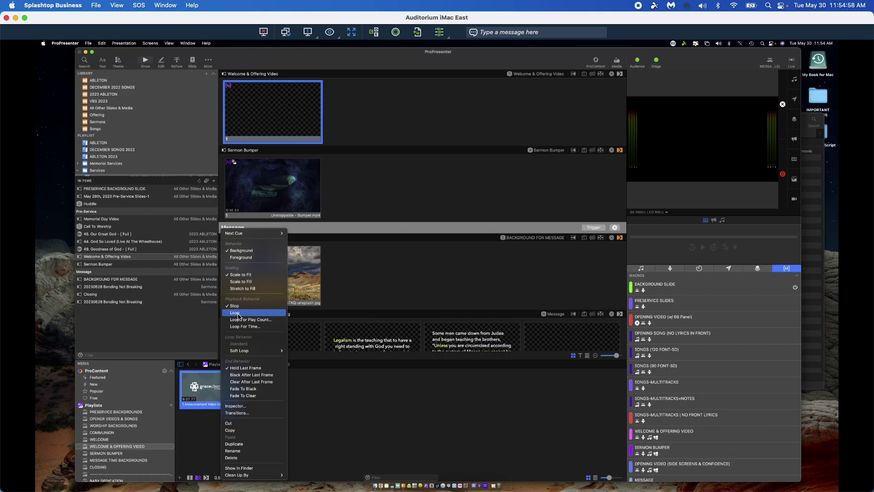
- Leave the announcement video's playback on Stop, then move from Welcome & Offering Video to Sermon Bumper
left_click(381, 415)
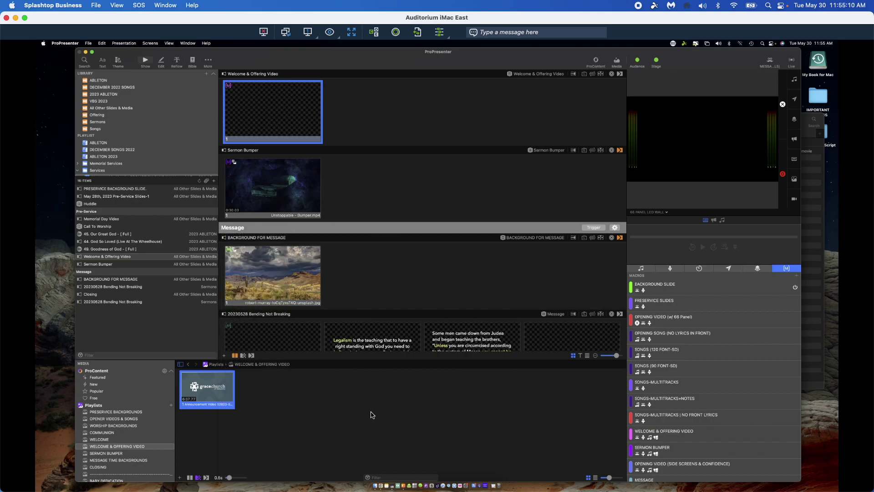
left_click(102, 258)
left_click(100, 265)
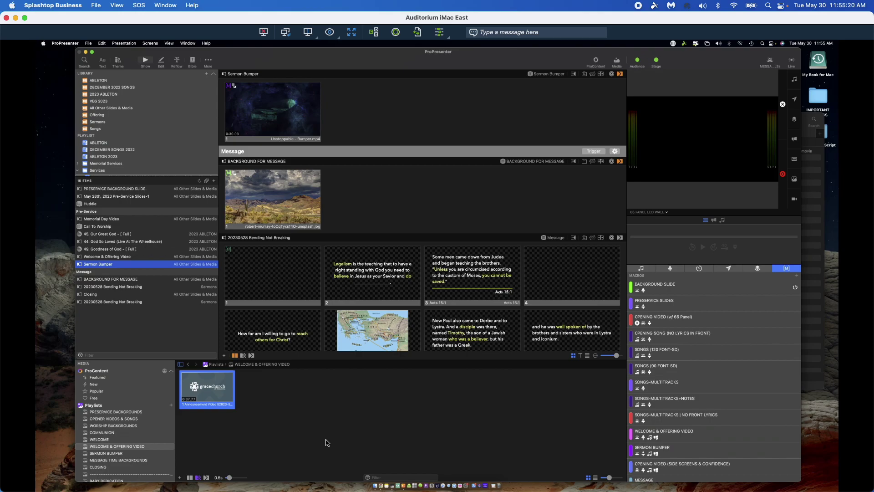
- Load Planning Center in a new Chrome tab, highlight the Life Lessons series, then return to ProPresenter
left_click(382, 478)
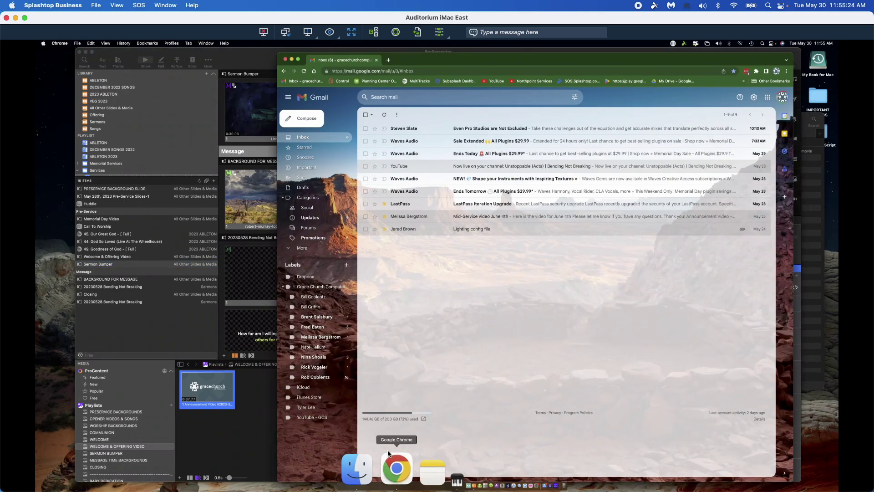
left_click(388, 60)
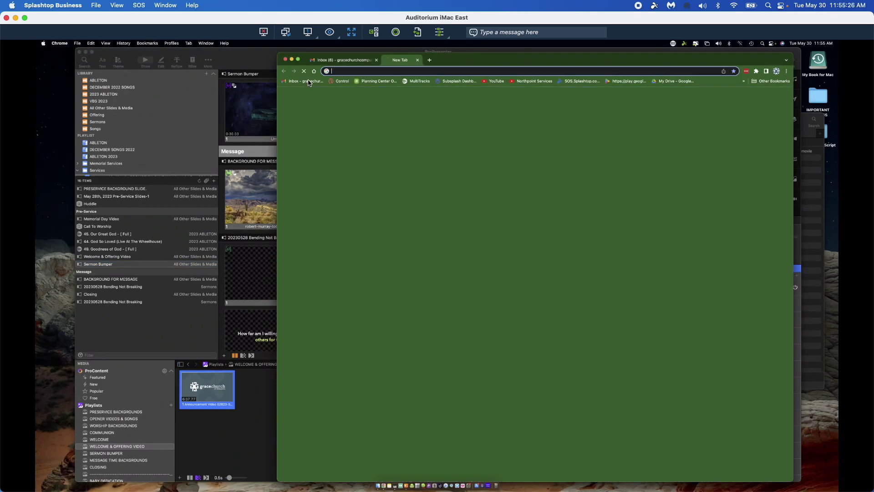
left_click(378, 81)
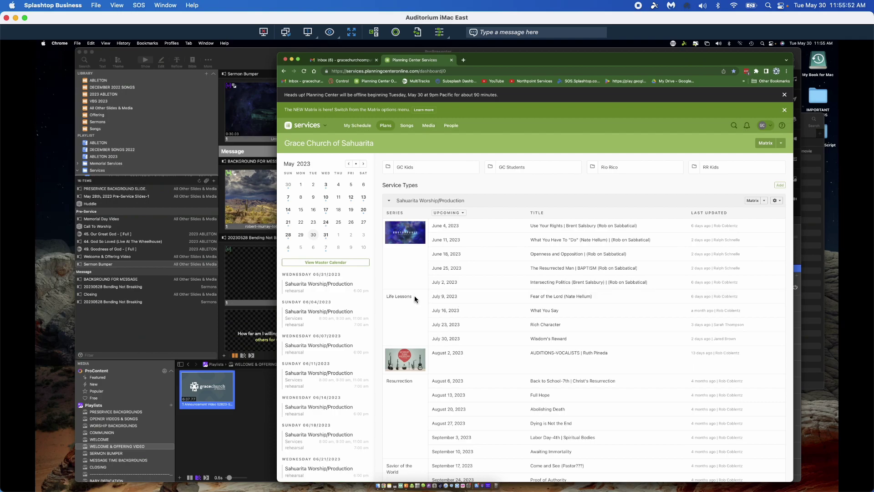
left_click_drag(414, 298, 386, 298)
left_click(247, 61)
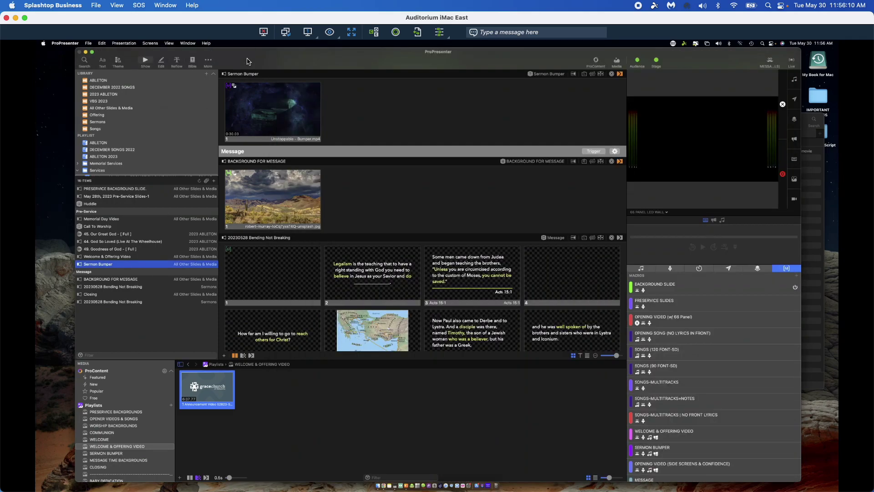
- Select BACKGROUND FOR MESSAGE in the playlist and compare it with the PRESERVICE BACKGROUND SLIDE item
left_click(118, 280)
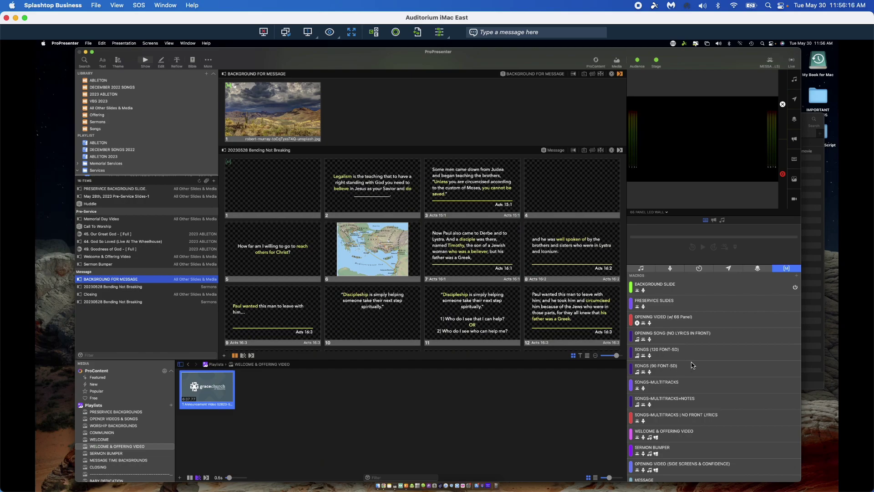
scroll(692, 365, "down", 3)
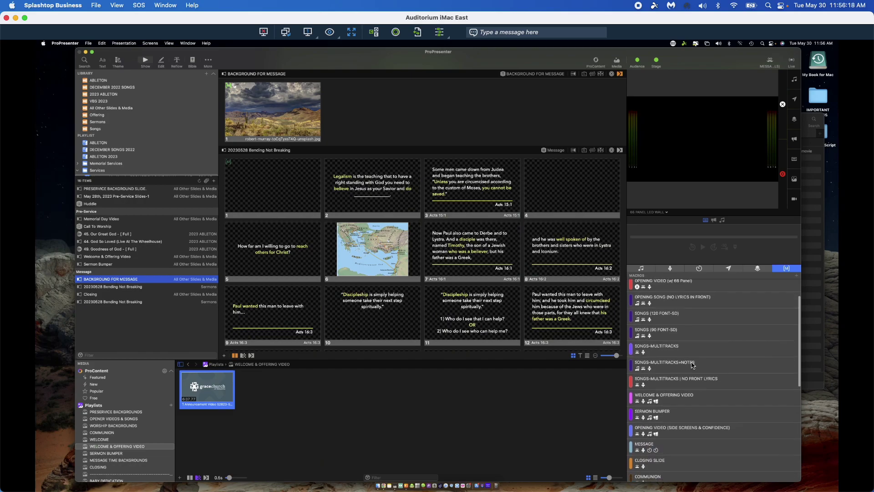
scroll(692, 365, "down", 3)
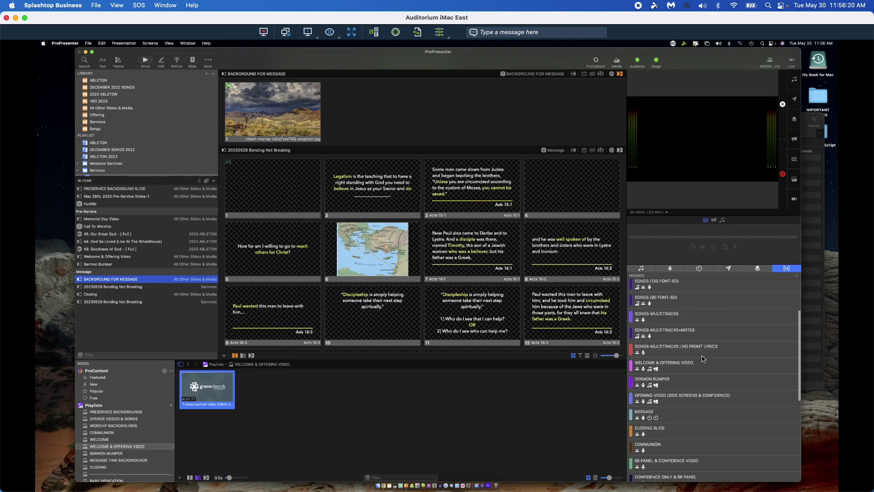
scroll(704, 358, "up", 1)
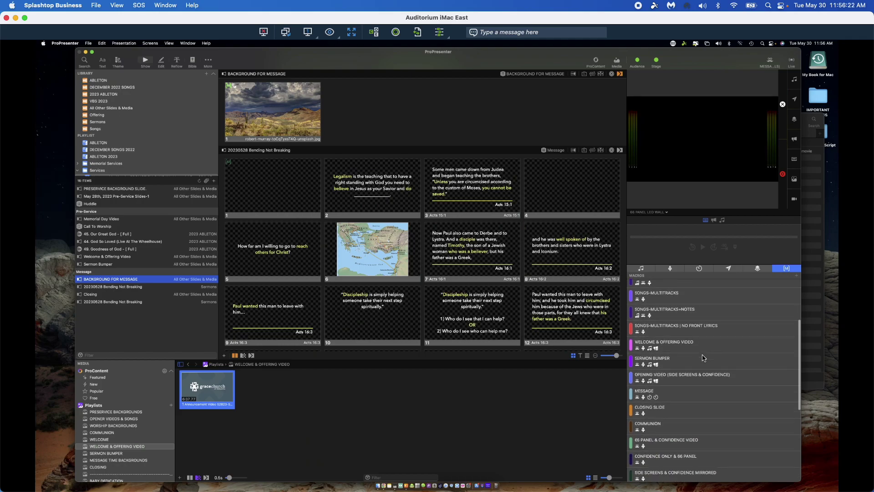
scroll(703, 358, "up", 5)
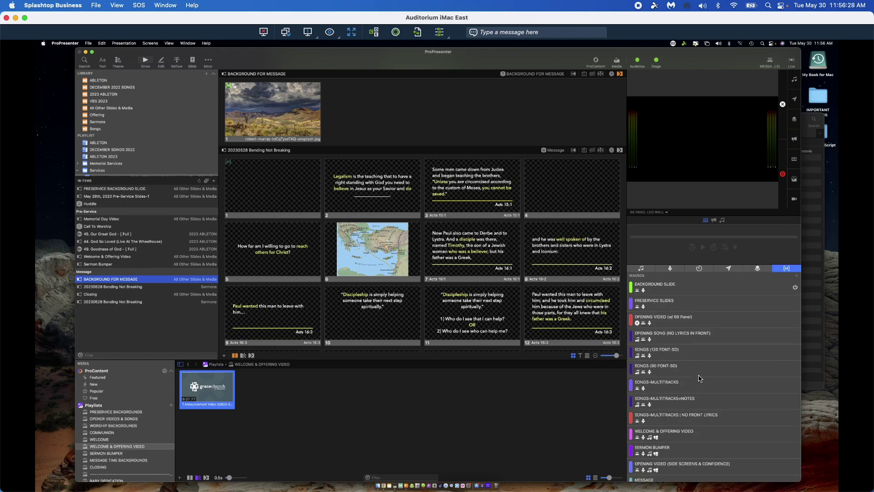
scroll(714, 446, "down", 3)
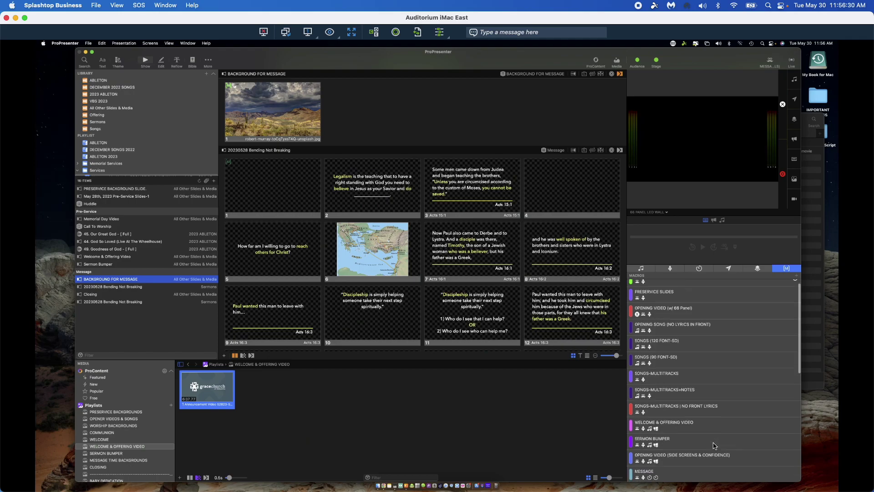
scroll(714, 445, "down", 3)
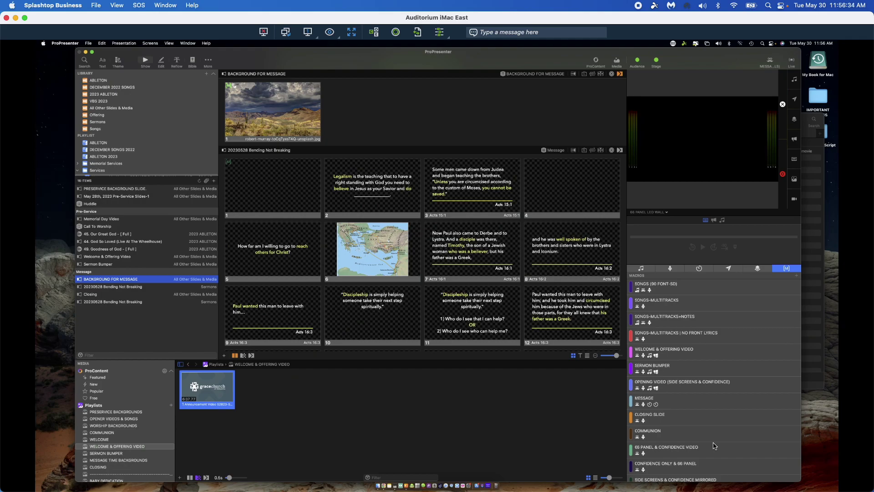
scroll(714, 445, "down", 3)
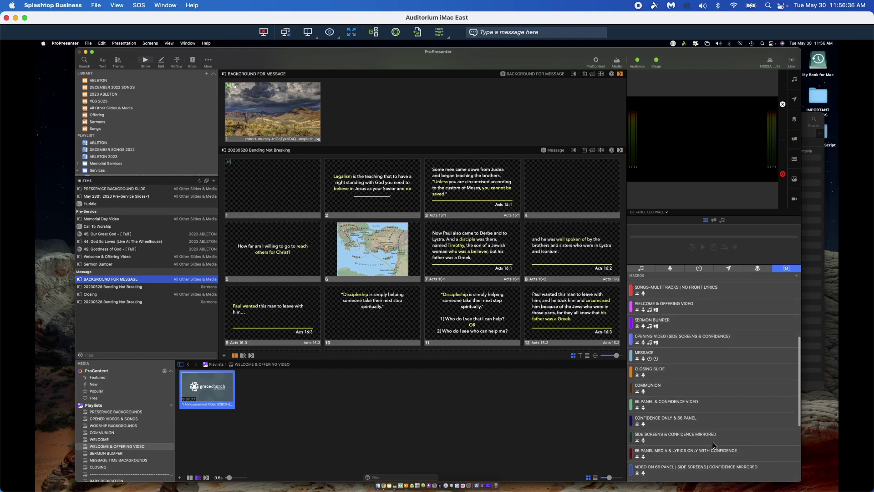
scroll(714, 445, "down", 8)
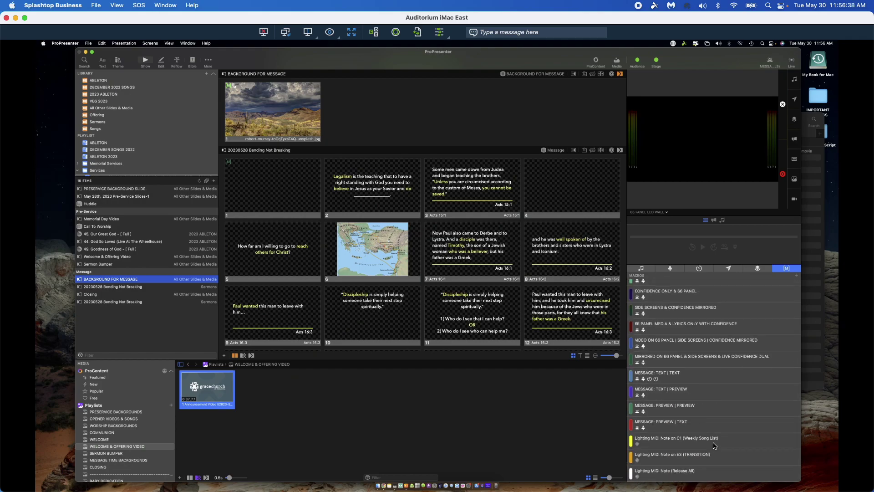
scroll(713, 445, "up", 15)
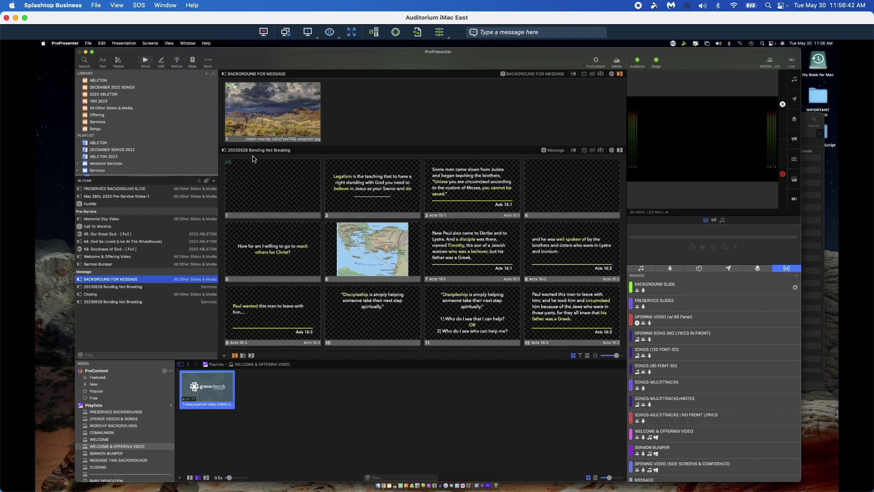
left_click(113, 189)
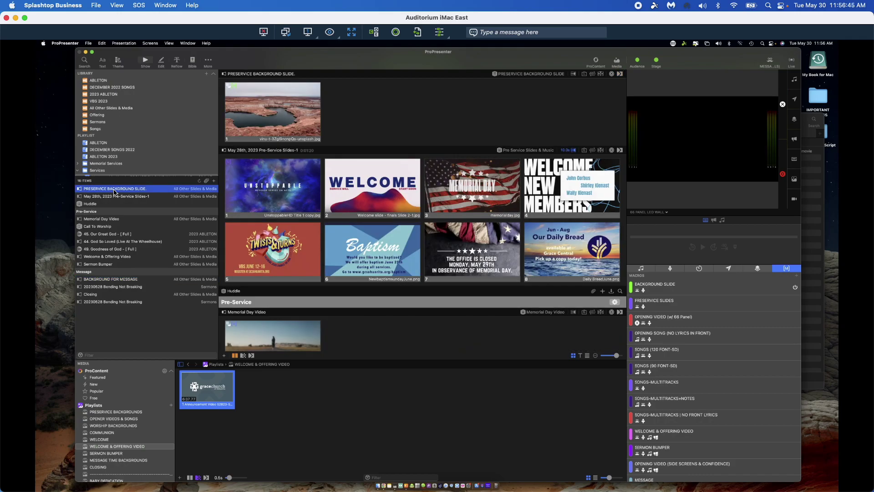
left_click(124, 281)
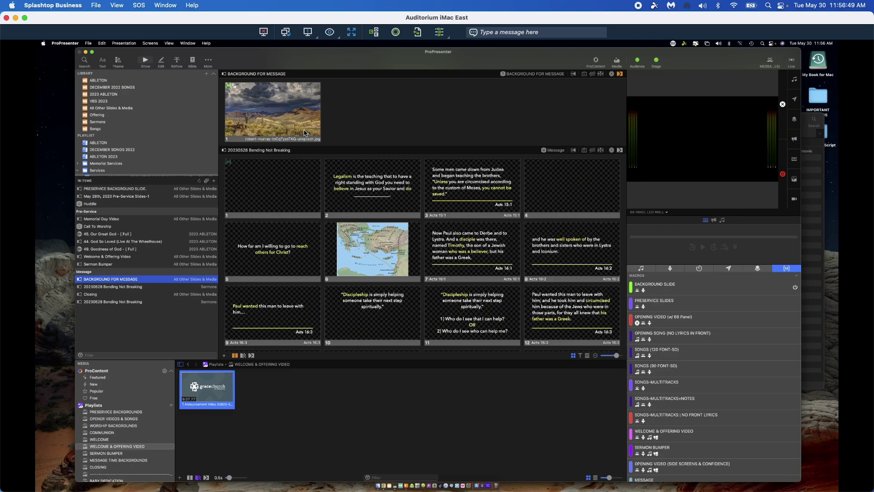
- Bring up the message background slide's context menu, then dismiss it
right_click(304, 132)
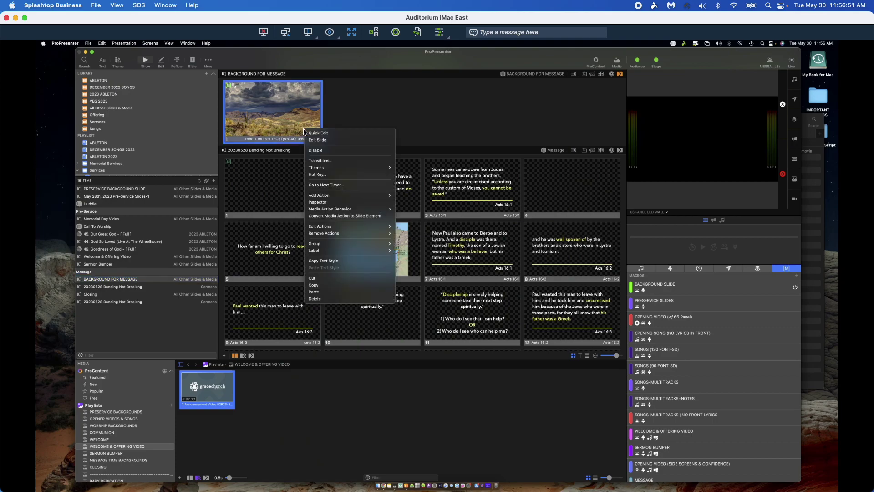
mouse_move(337, 227)
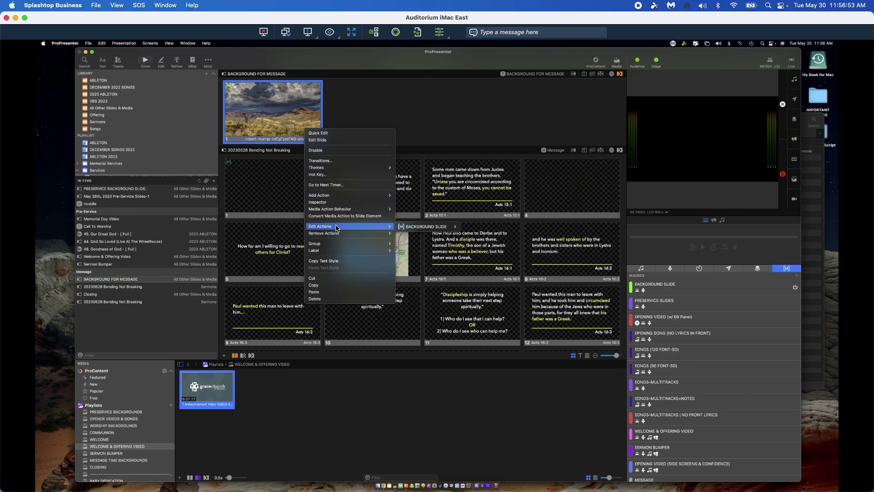
mouse_move(412, 229)
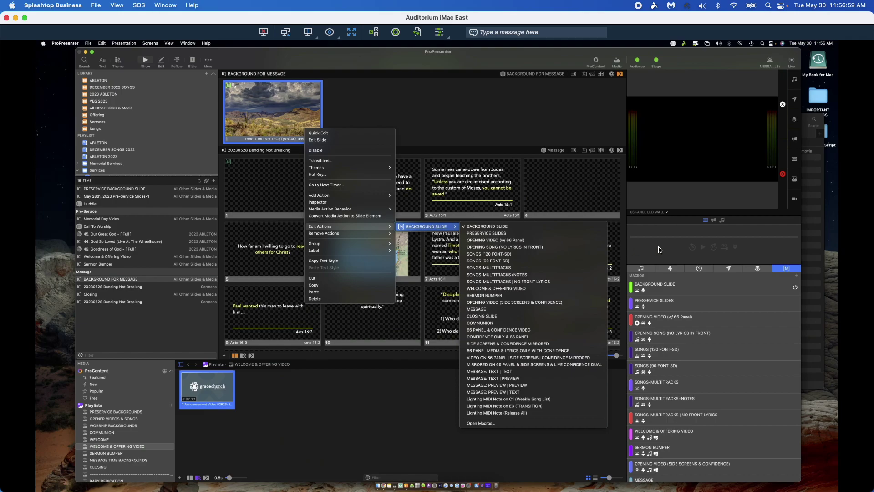
left_click(691, 290)
- Change the BACKGROUND SLIDE macro's name to PRESERVICE & MESSAGE BACKGROUND SLIDE
right_click(691, 290)
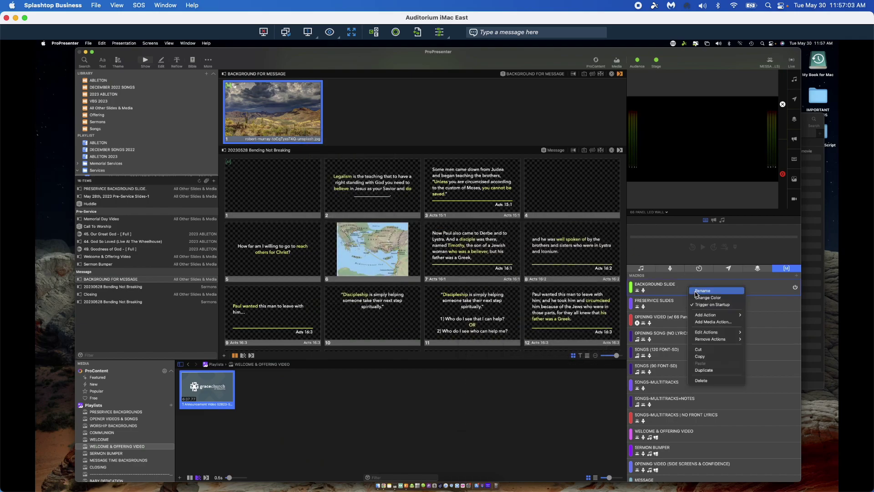
left_click(695, 291)
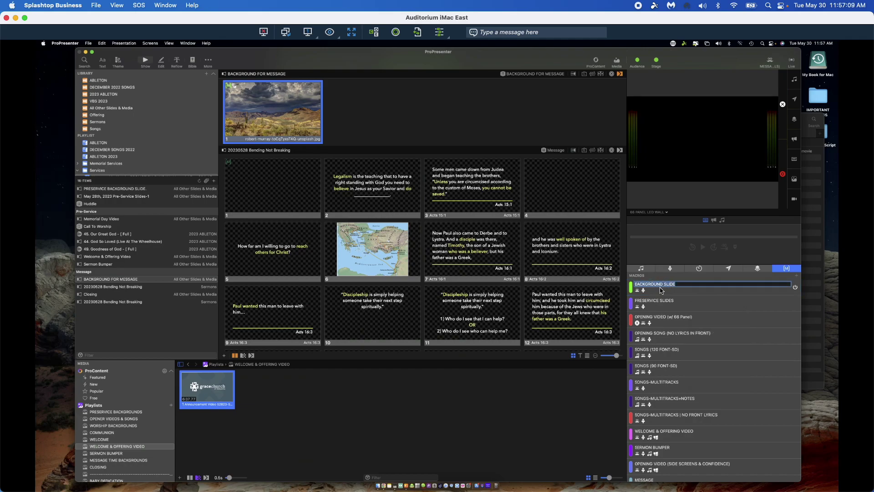
left_click(659, 288)
type("PRESERVICE")
key("BackSpace")
key("BackSpace")
type("CE & MESSAGE")
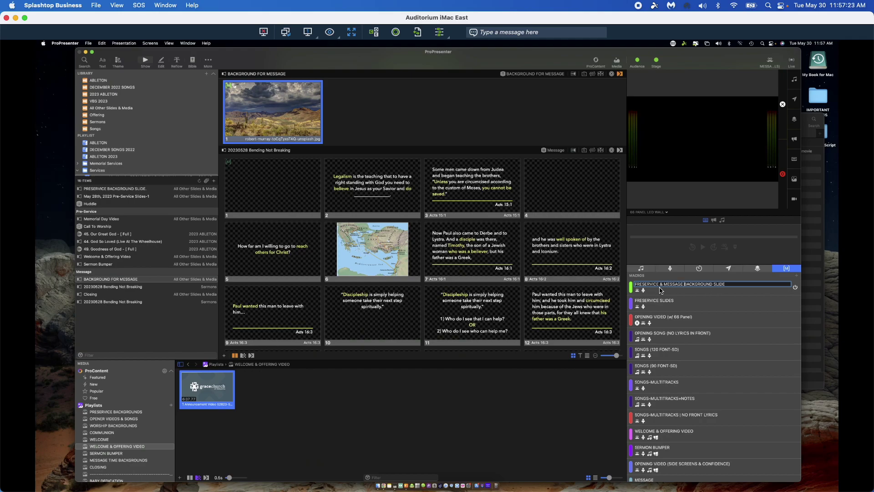
key("Return")
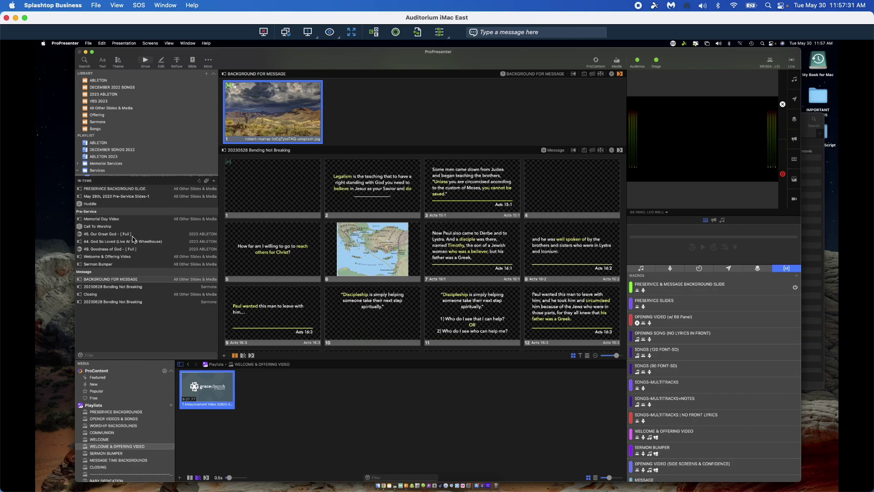
- Delete the second 20230528 Bending Not Breaking item at the playlist's end and clear Messages
left_click(258, 195)
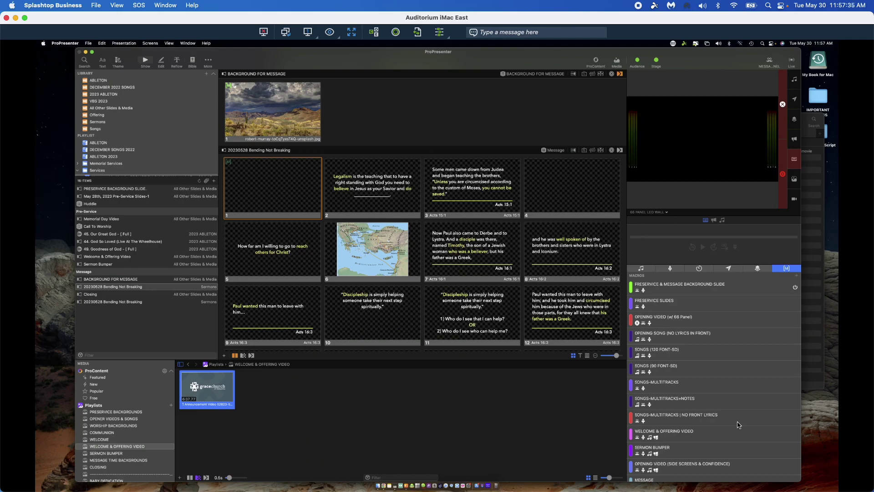
scroll(737, 424, "down", 2)
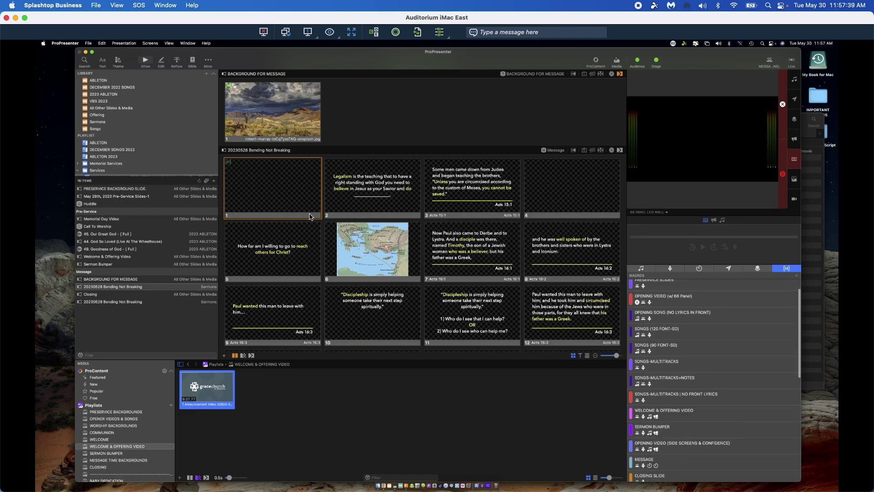
left_click(97, 296)
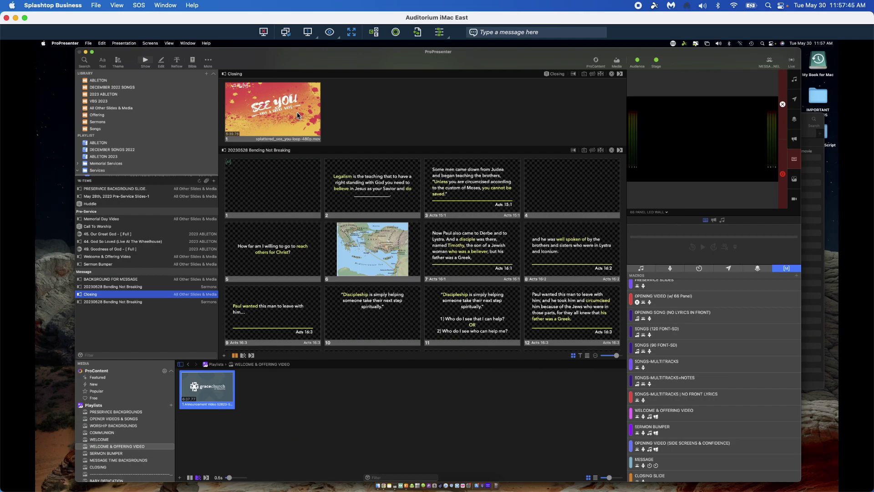
scroll(704, 436, "down", 3)
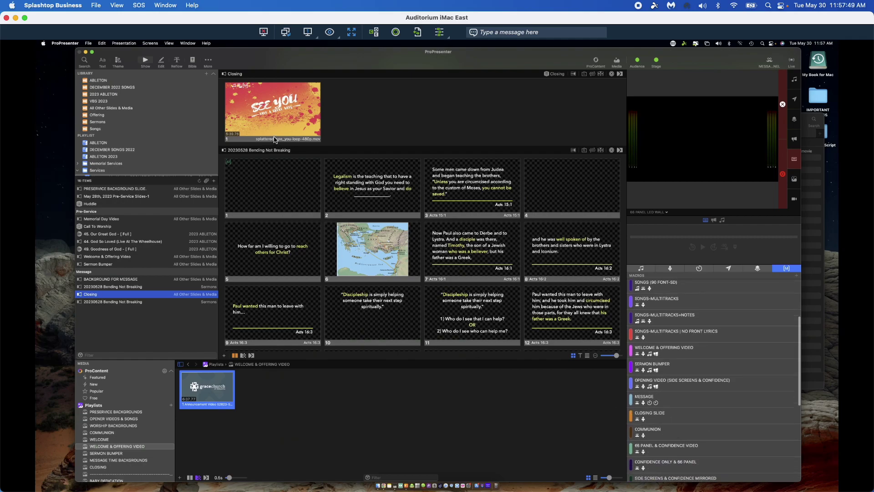
left_click(125, 303)
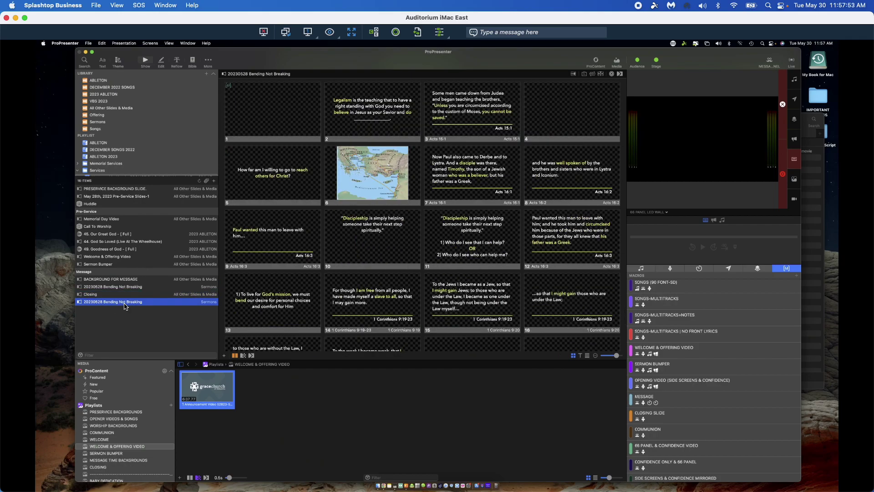
key("BackSpace")
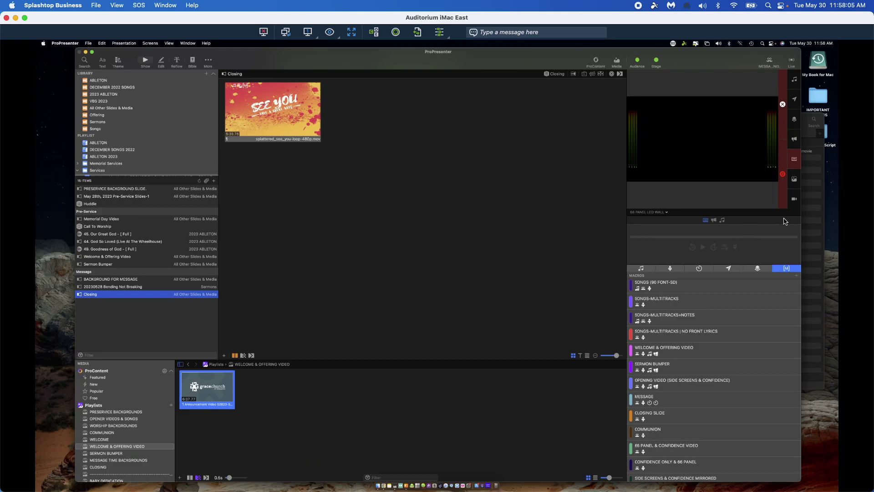
left_click(784, 128)
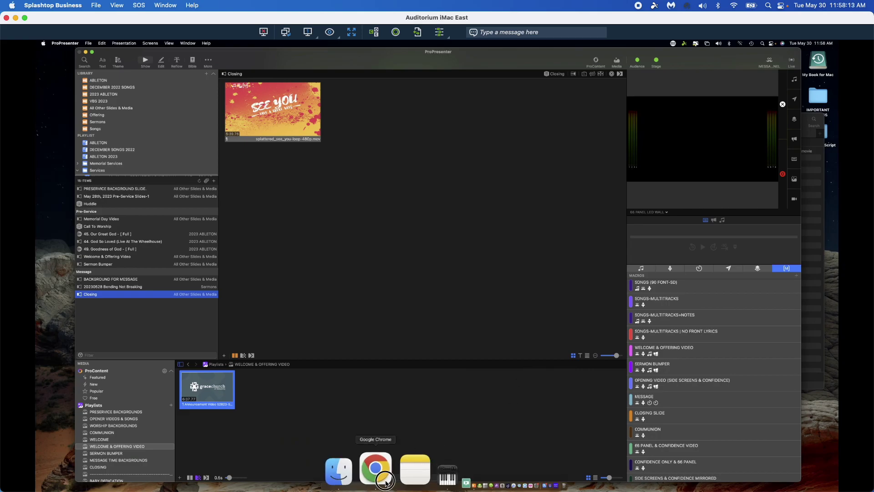
- Generate a Standard Report PDF of the June 4, 2023 plan in Planning Center
left_click(385, 481)
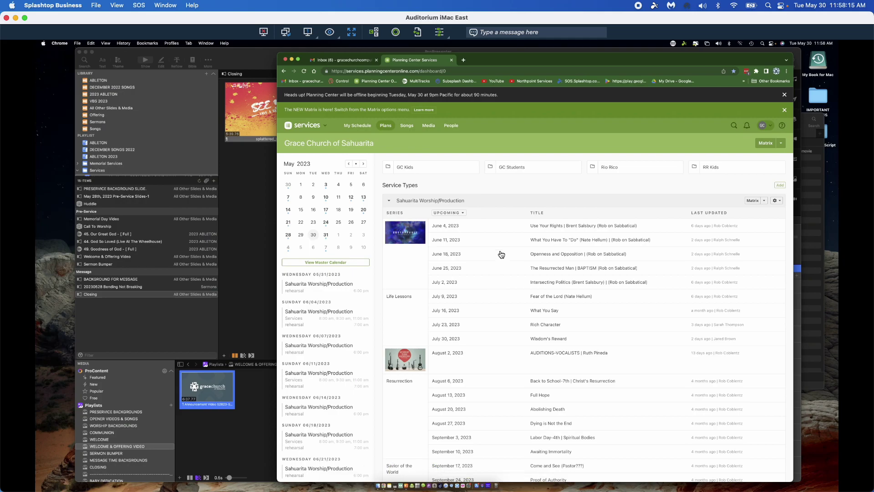
scroll(493, 244, "down", 1)
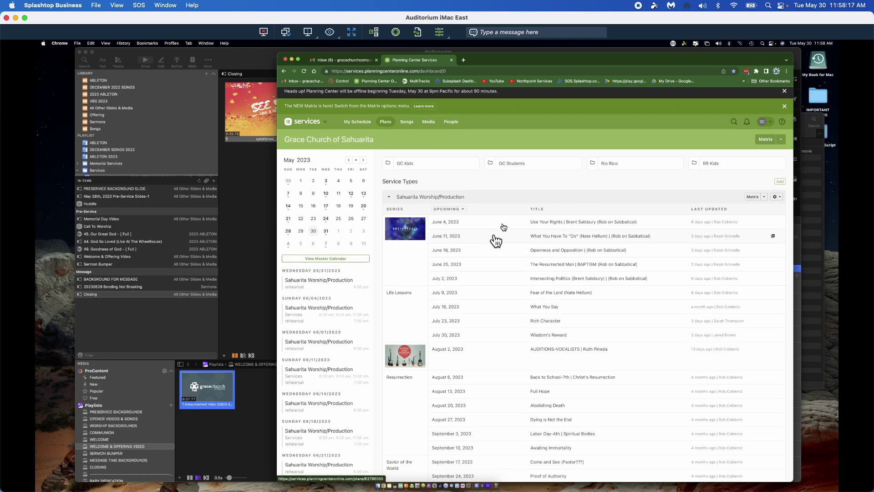
left_click(502, 227)
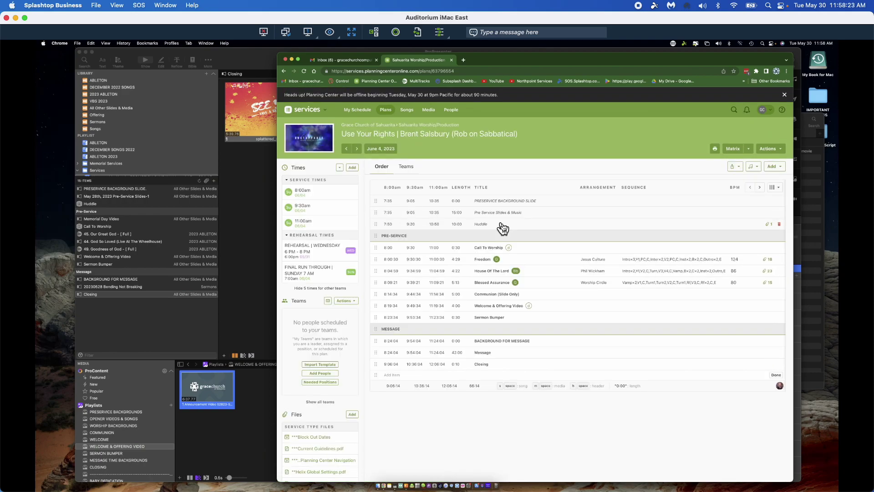
left_click(715, 150)
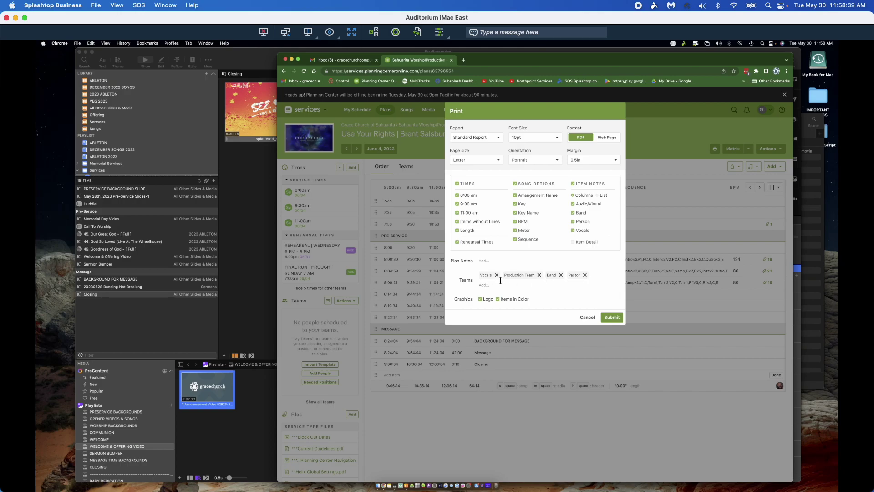
left_click(613, 318)
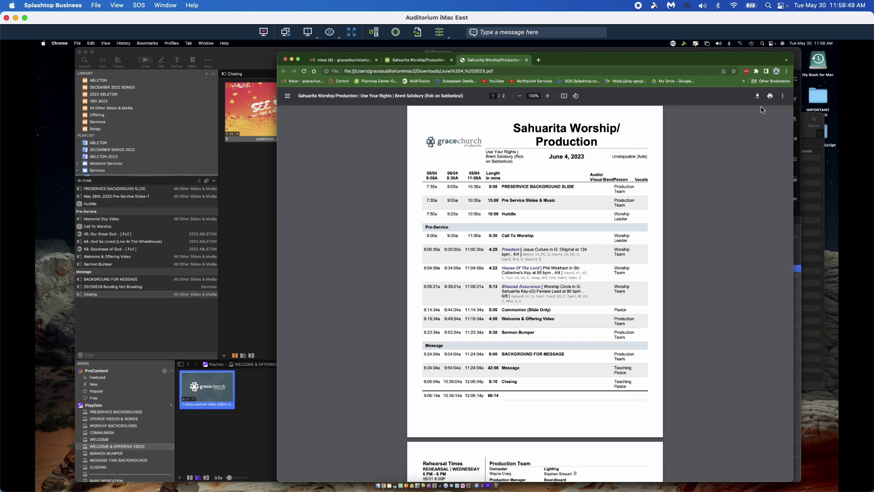
- Print eight collated copies of the plan PDF on Grace Office Printer
left_click(770, 96)
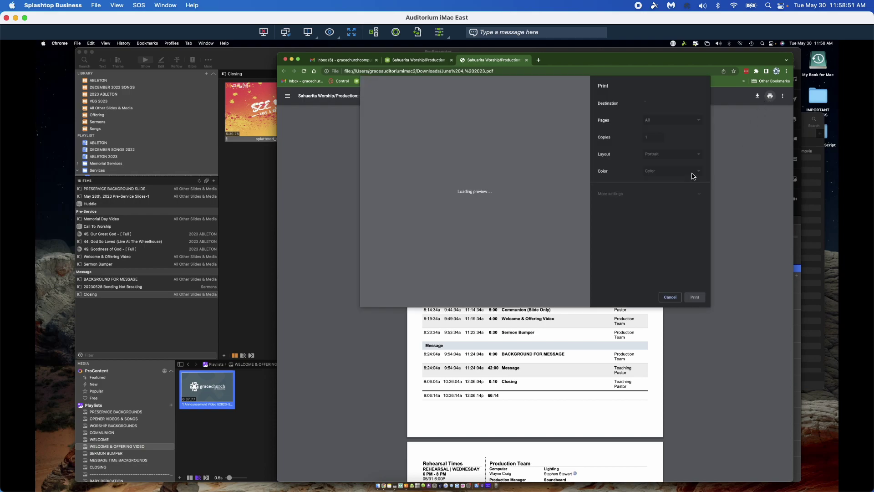
left_click(686, 104)
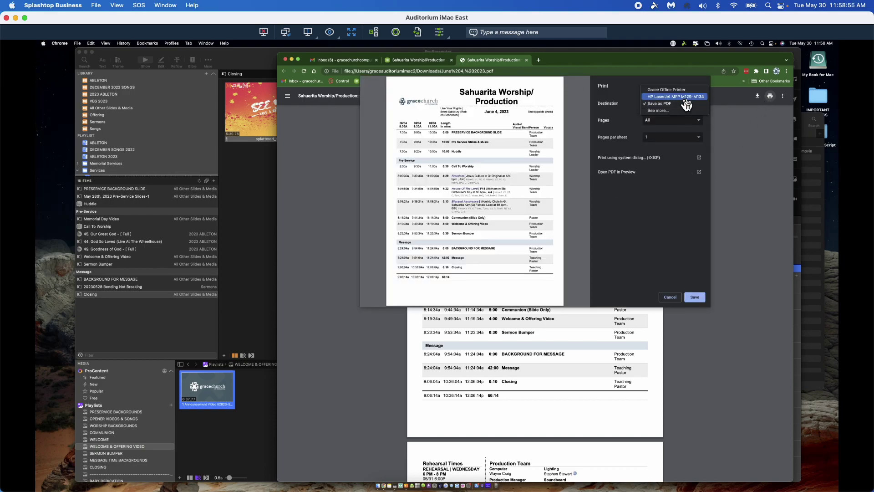
left_click(686, 91)
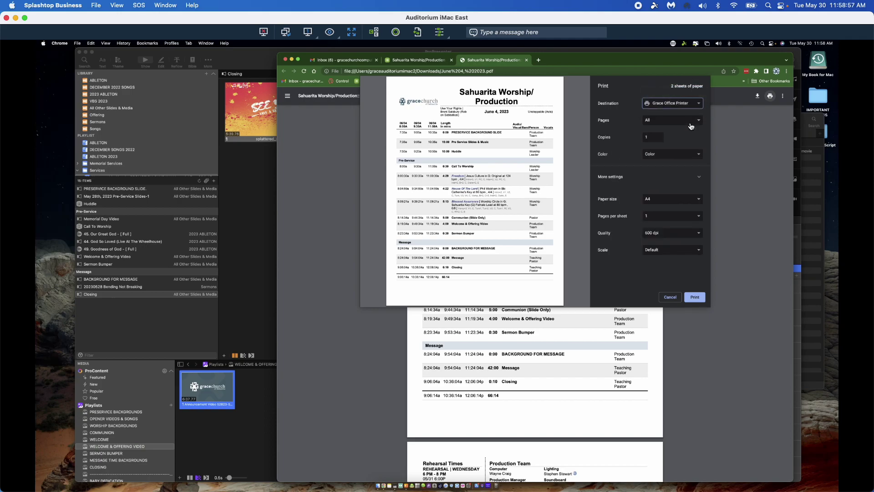
left_click(660, 136)
left_click(660, 136)
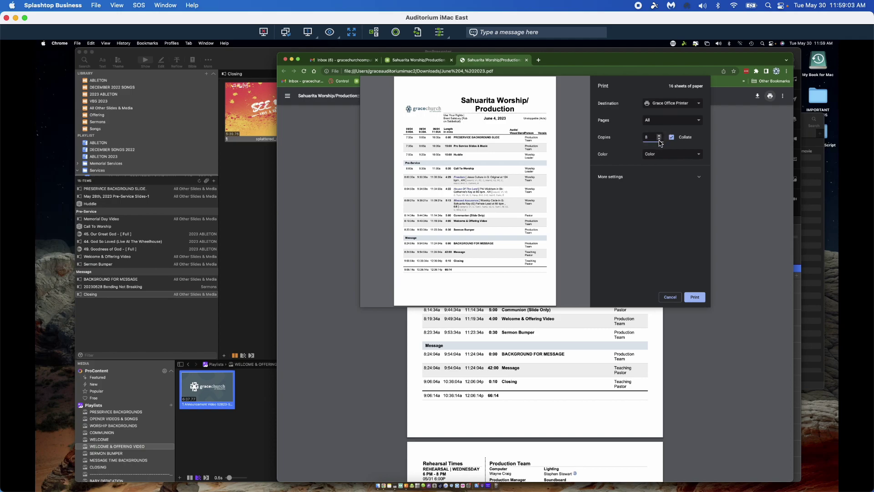
left_click(695, 297)
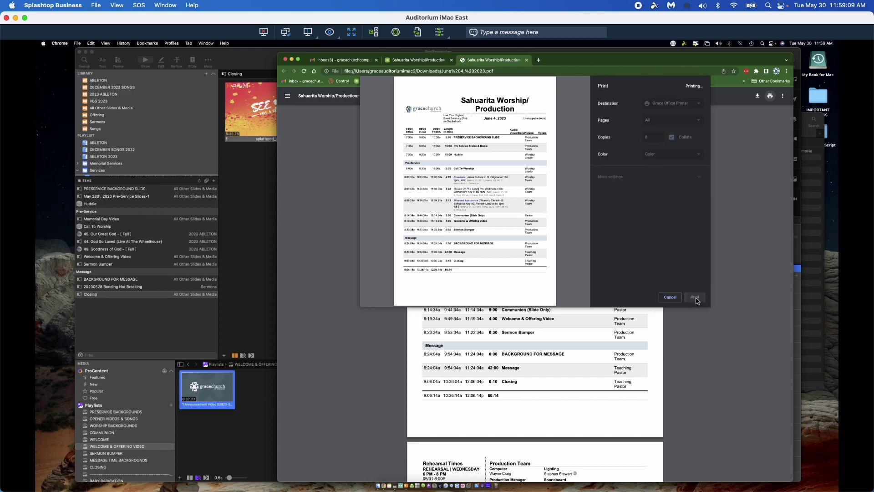
- Close the plan PDF tab, return Planning Center to Plans, and switch back to ProPresenter
left_click(526, 60)
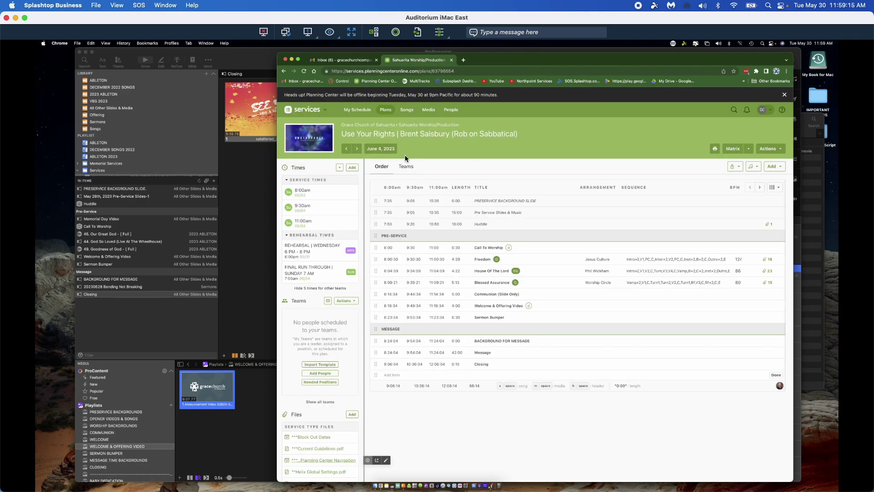
left_click(386, 110)
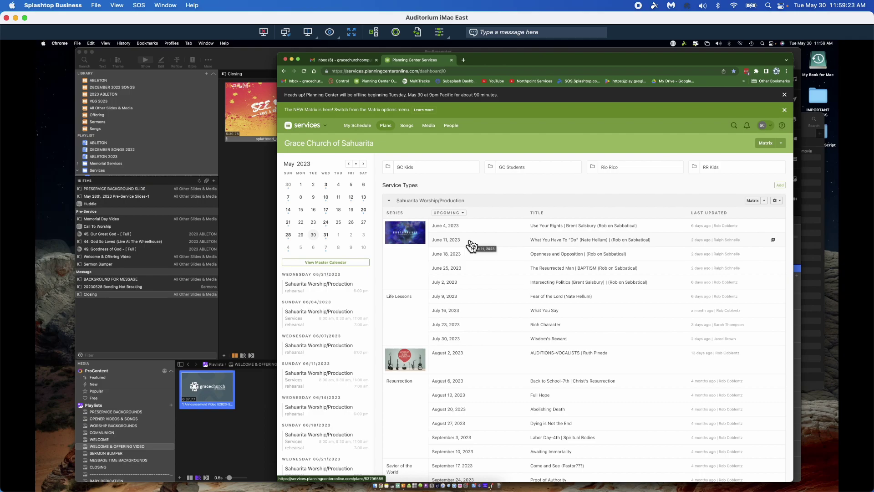
left_click(250, 62)
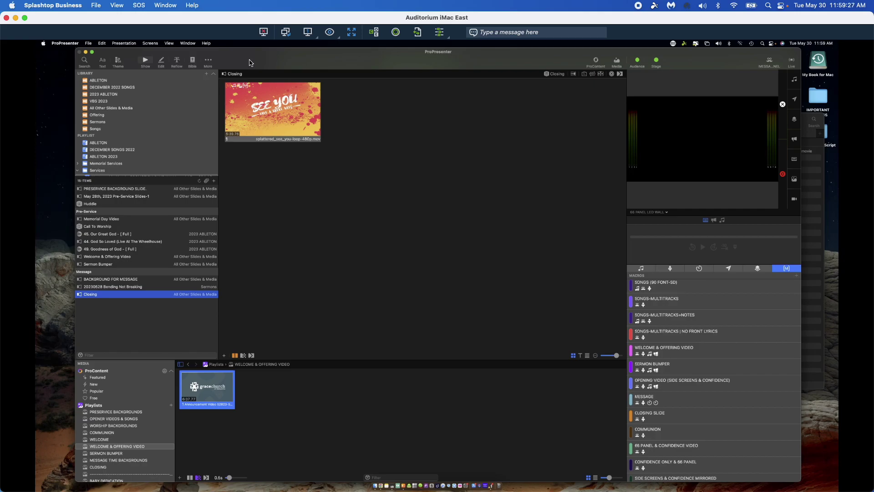